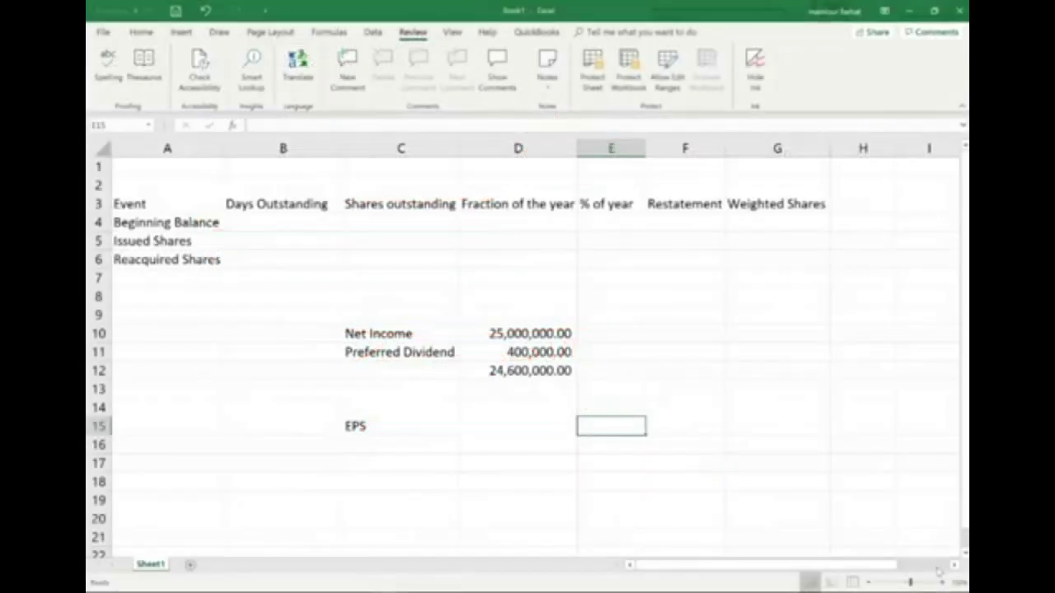
Review the table headings from Event through Weighted Shares
{"action": "left_click", "coordinate": [940, 582]}
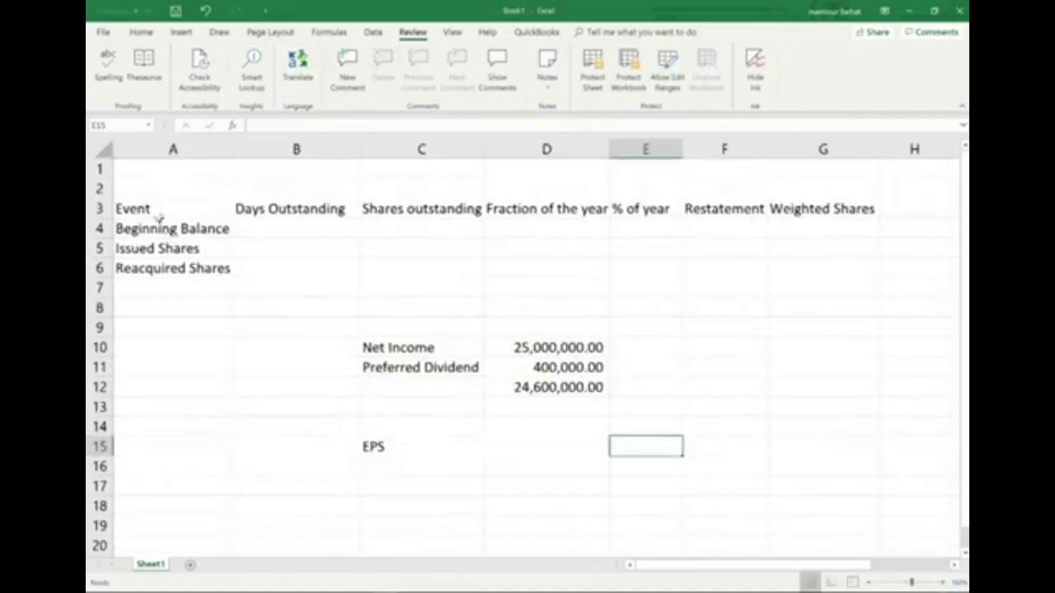
{"action": "left_click", "coordinate": [157, 208]}
{"action": "left_click", "coordinate": [267, 210]}
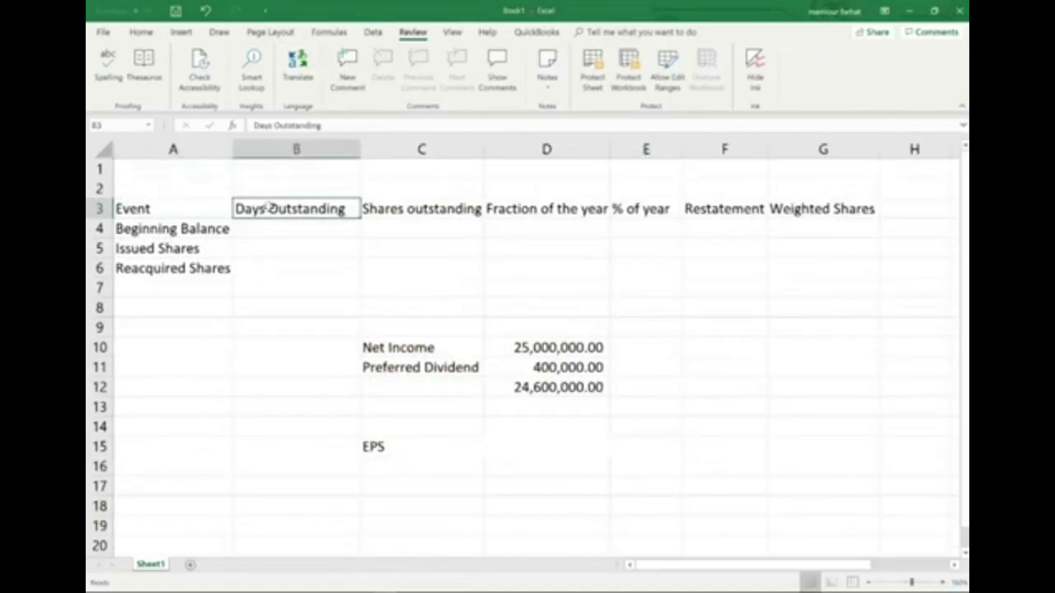
{"action": "left_click", "coordinate": [428, 222]}
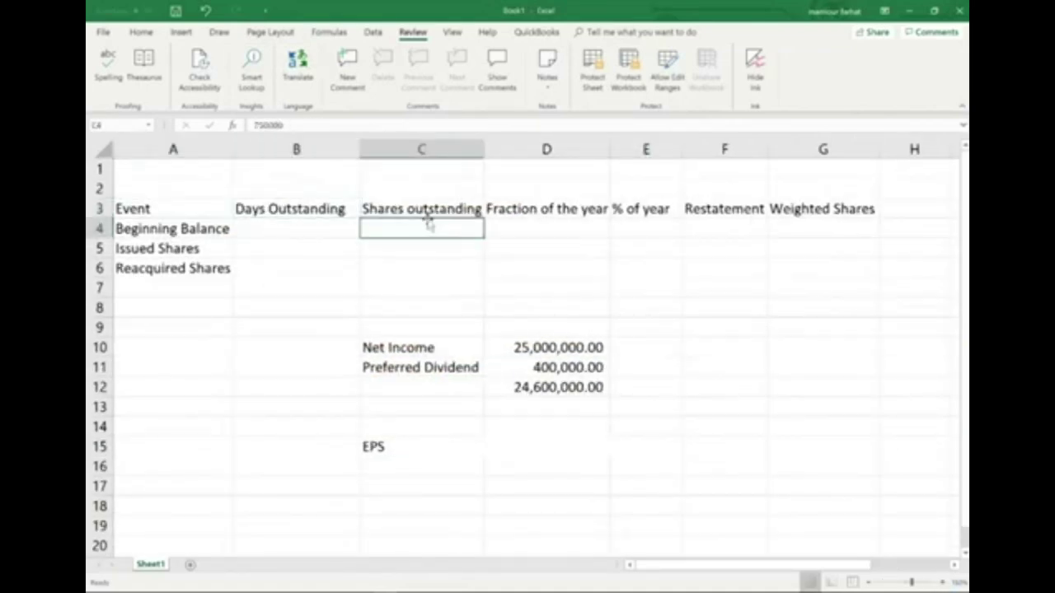
{"action": "left_click", "coordinate": [562, 217]}
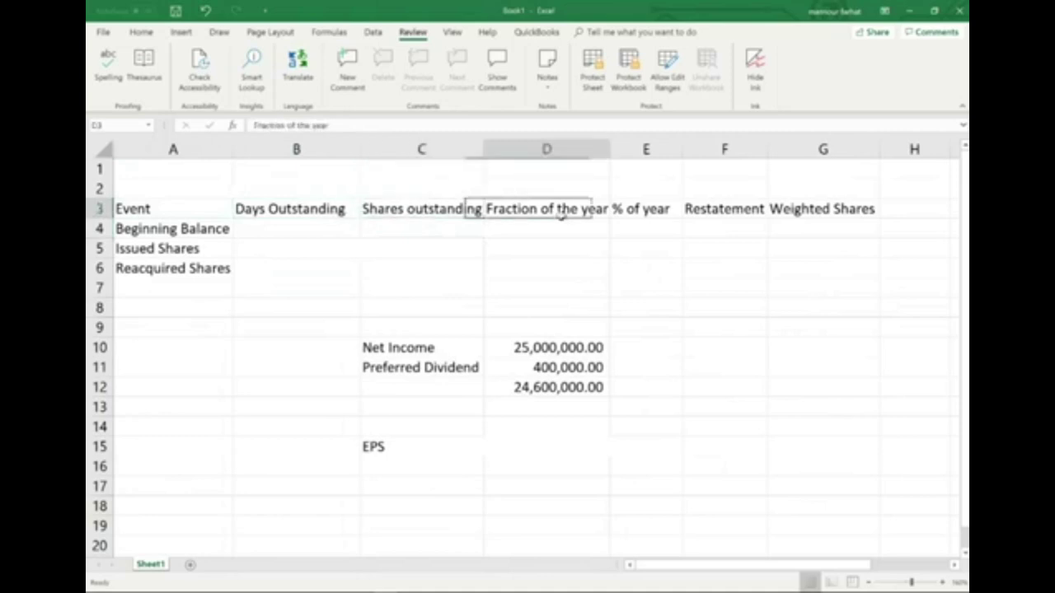
{"action": "left_click", "coordinate": [643, 211]}
{"action": "left_click", "coordinate": [716, 211]}
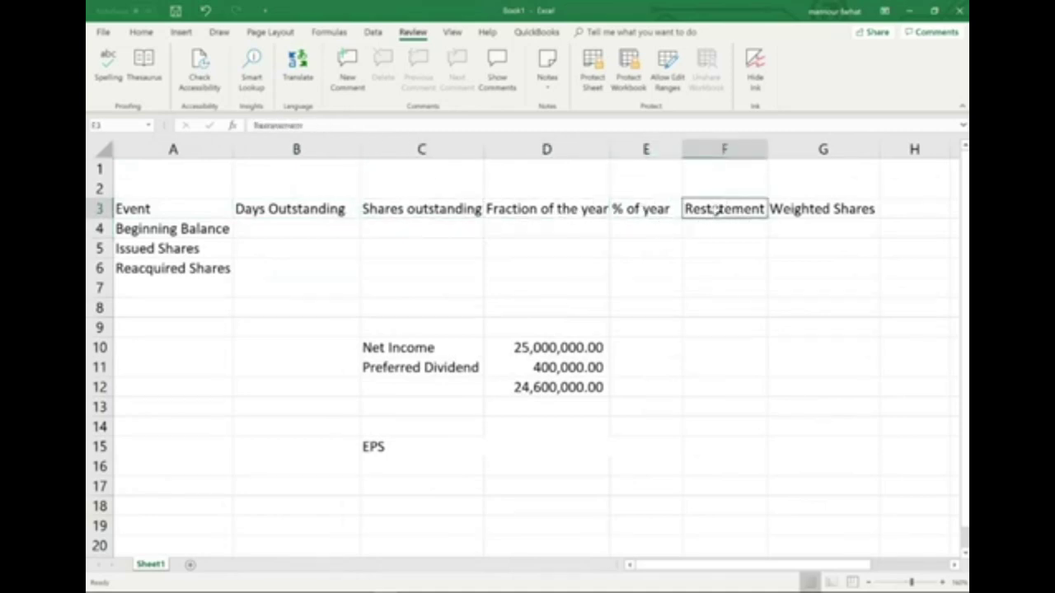
{"action": "left_click", "coordinate": [830, 211]}
Set B4's font colour to black so 'Jan 1 to May 1' is visible
{"action": "left_click", "coordinate": [317, 231]}
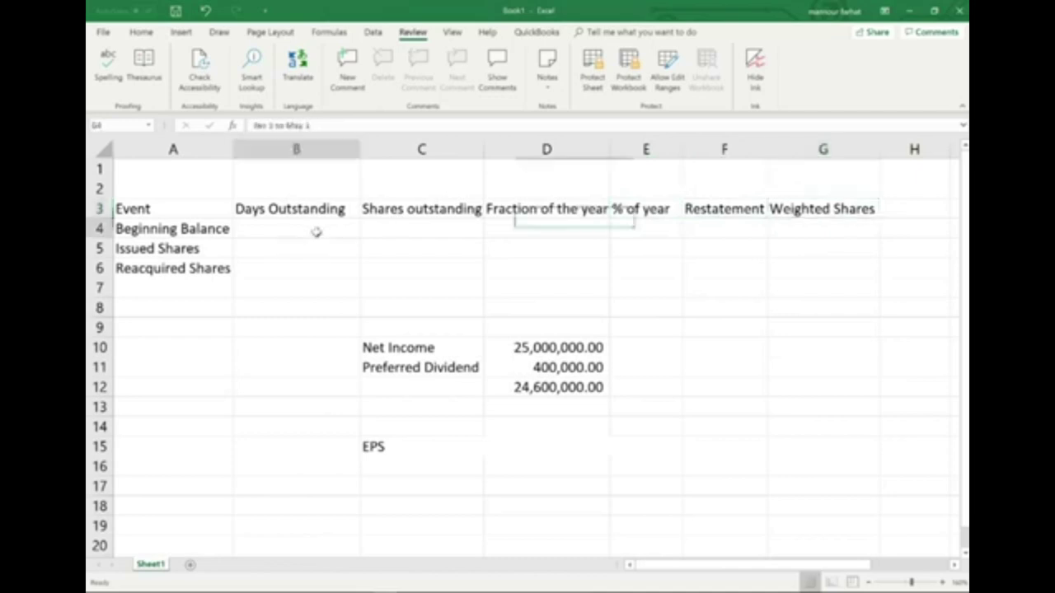
{"action": "right_click", "coordinate": [320, 231]}
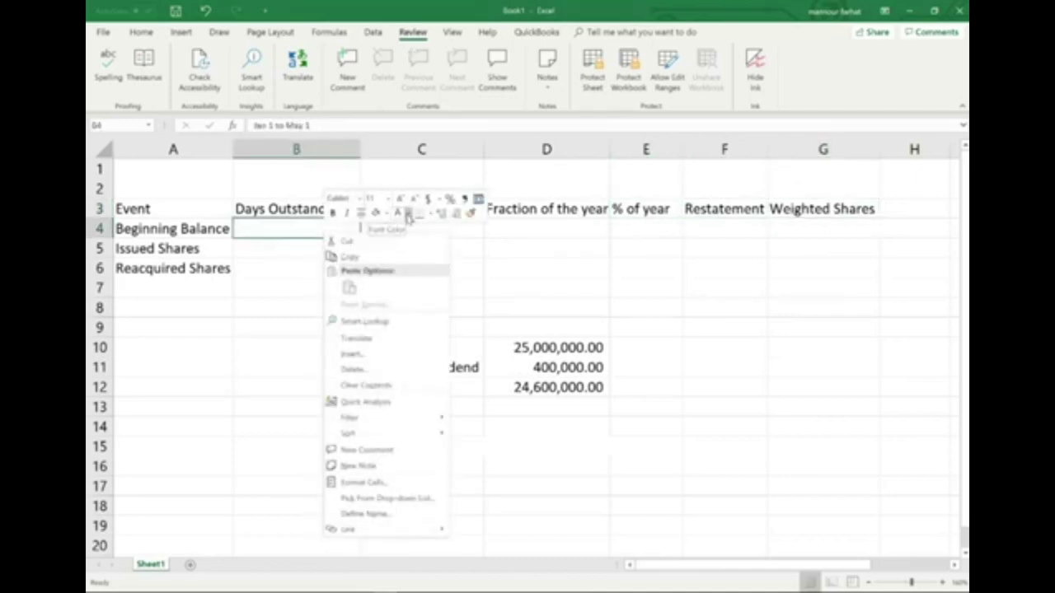
{"action": "left_click", "coordinate": [408, 216]}
{"action": "left_click", "coordinate": [403, 240]}
{"action": "left_click", "coordinate": [320, 266]}
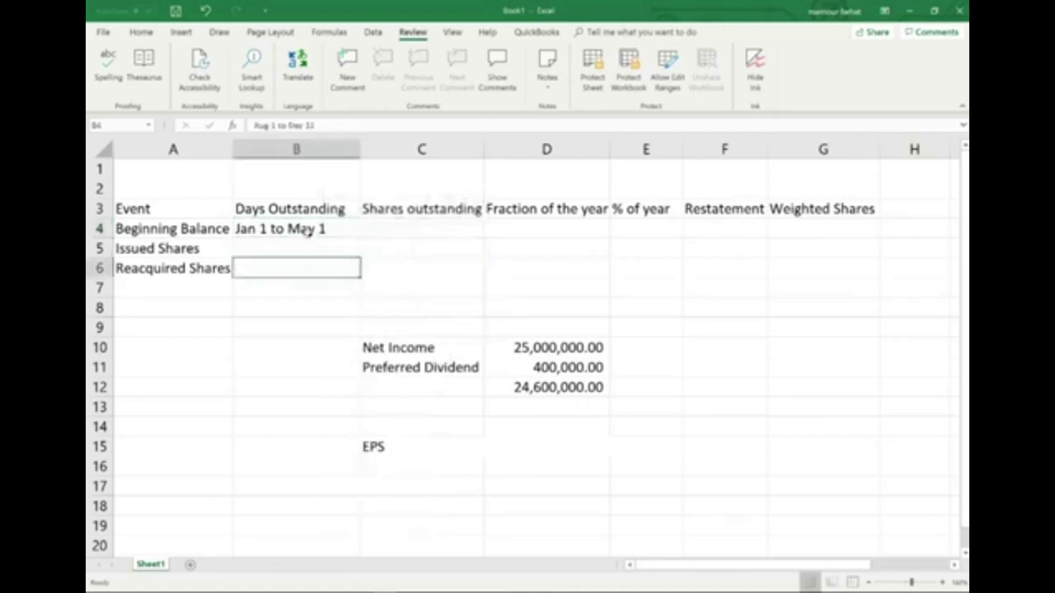
{"action": "left_click", "coordinate": [306, 234]}
{"action": "right_click", "coordinate": [306, 233]}
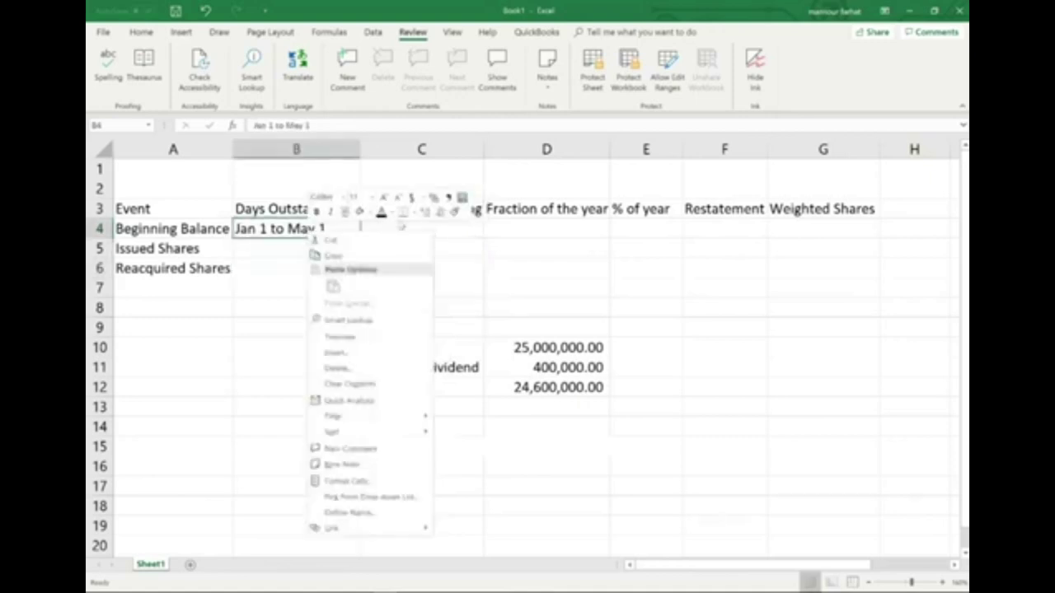
{"action": "left_click", "coordinate": [333, 255]}
Enter 750000 shares in C4 and the fraction 4/12 in D4
{"action": "left_click", "coordinate": [396, 236]}
{"action": "type", "text": "750000"}
{"action": "key", "text": "ctrl+Return"}
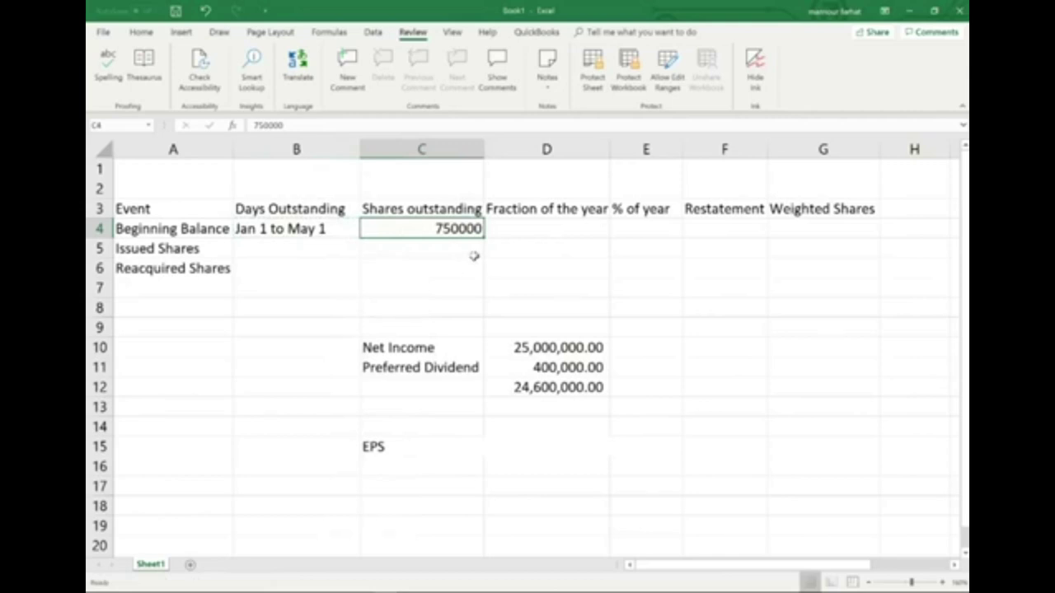
{"action": "right_click", "coordinate": [421, 230]}
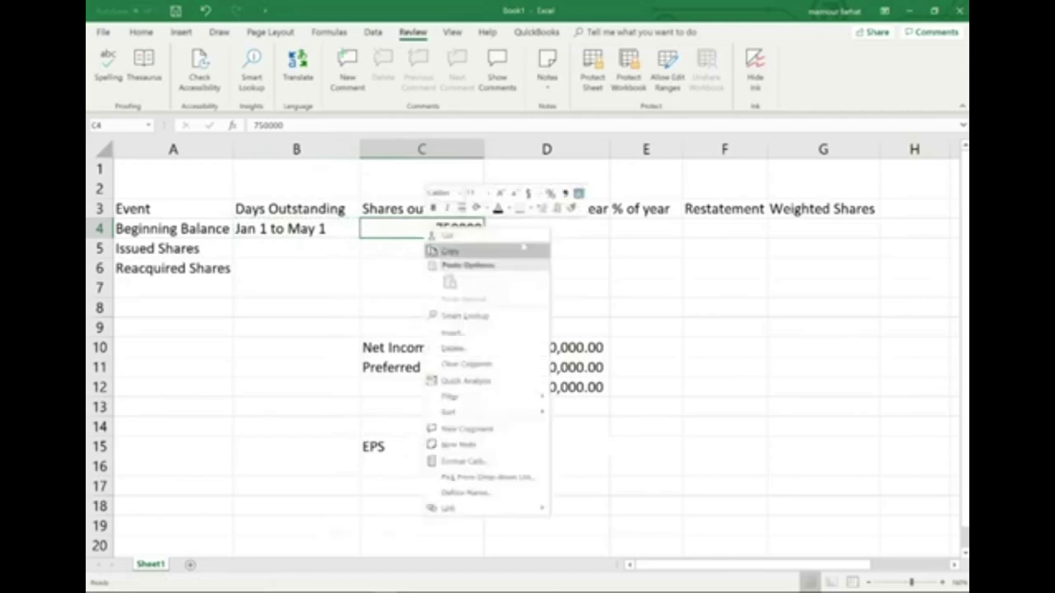
{"action": "left_click", "coordinate": [523, 249]}
{"action": "left_click", "coordinate": [544, 229]}
{"action": "type", "text": "4/12"}
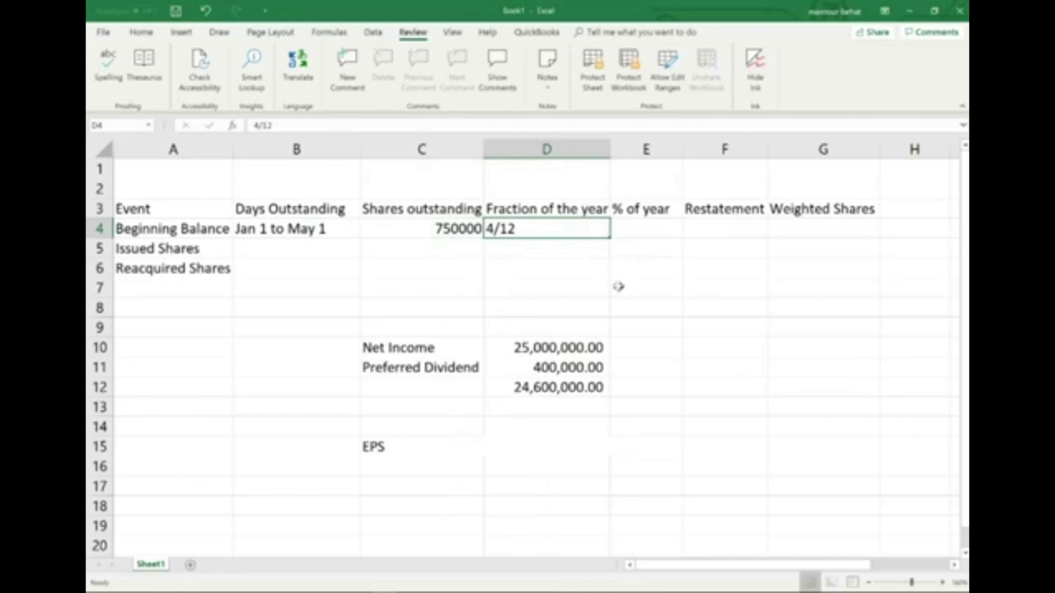
{"action": "left_click", "coordinate": [546, 265]}
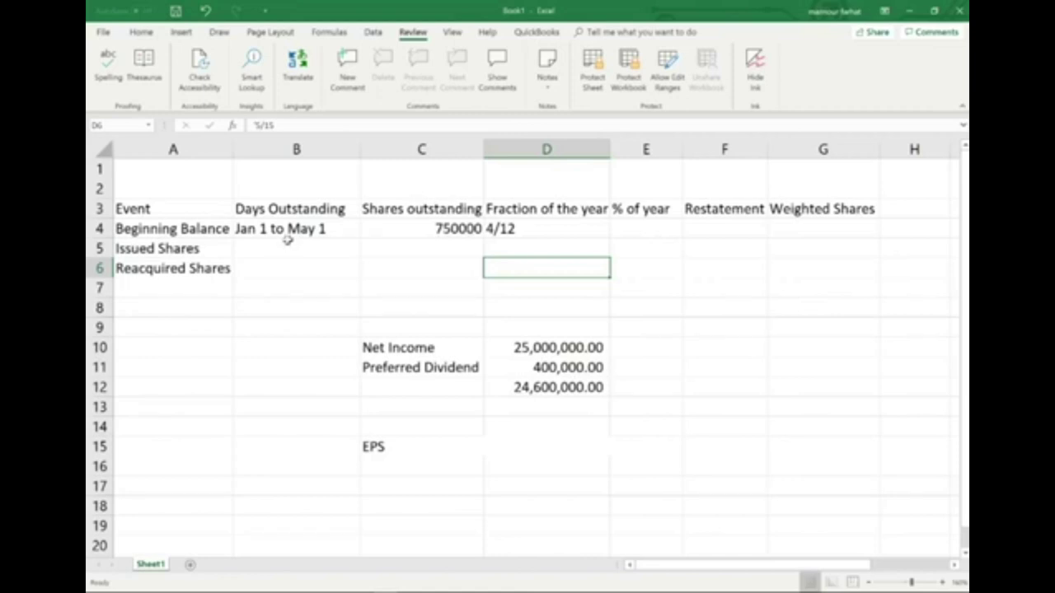
Give E4 a dark font colour so its =4/12 result shows 33.33%
{"action": "left_click", "coordinate": [647, 231]}
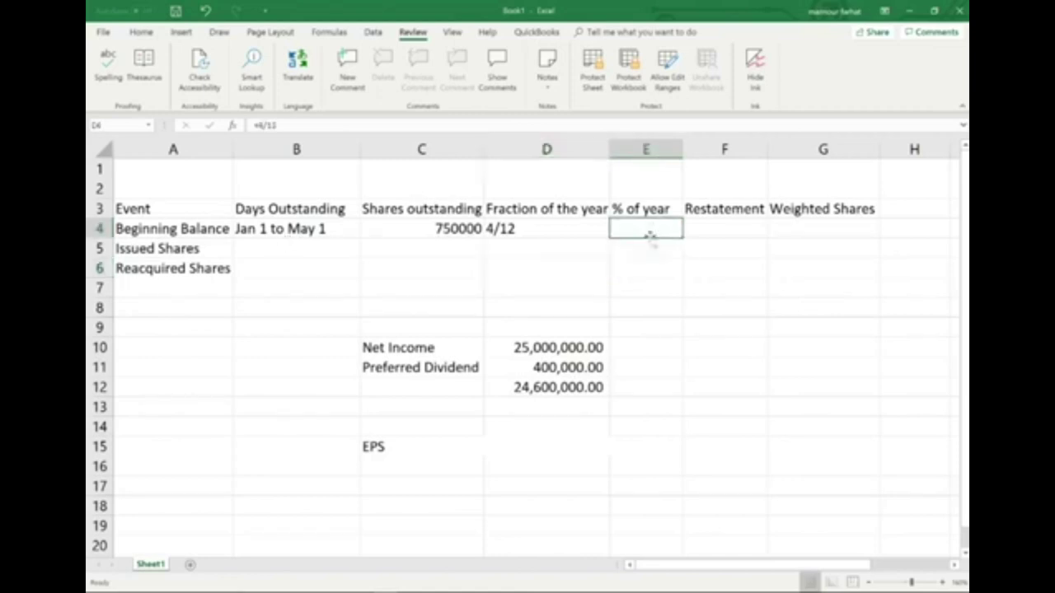
{"action": "right_click", "coordinate": [648, 232]}
{"action": "key", "text": "Escape"}
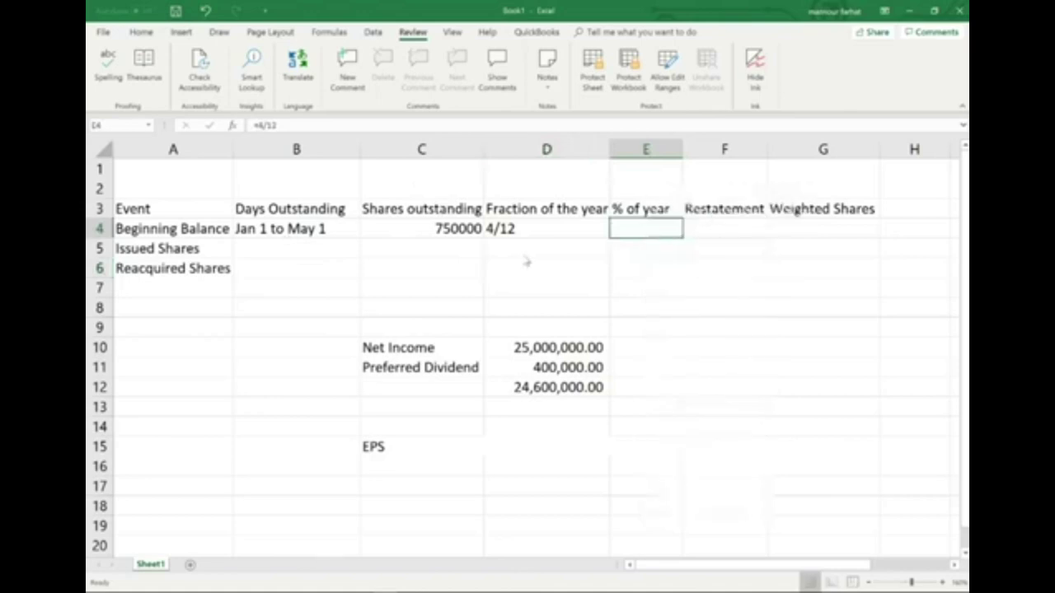
{"action": "left_click", "coordinate": [140, 32]}
{"action": "left_click", "coordinate": [295, 83]}
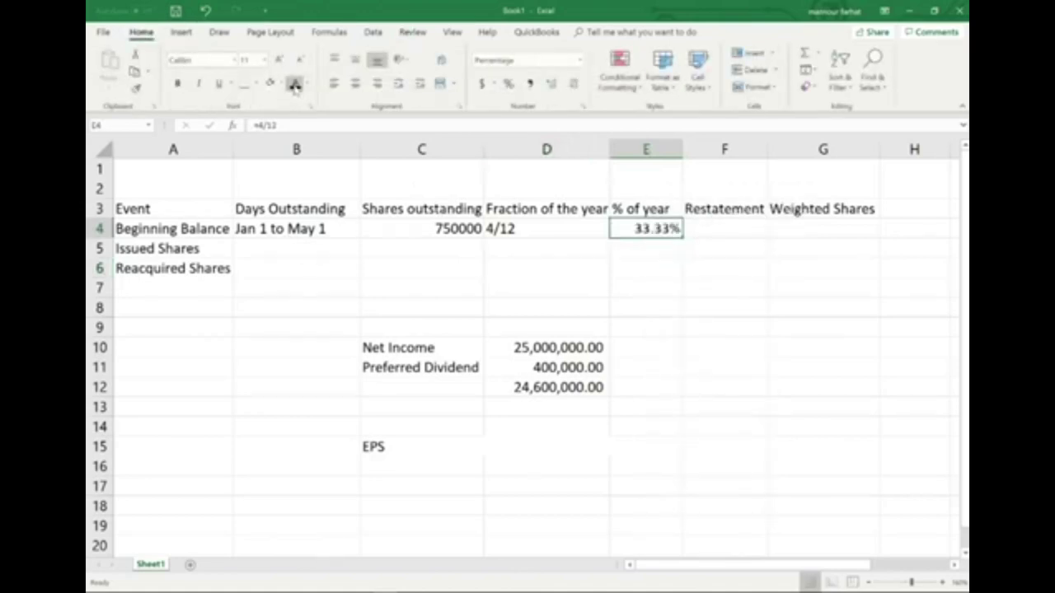
{"action": "double_click", "coordinate": [676, 229]}
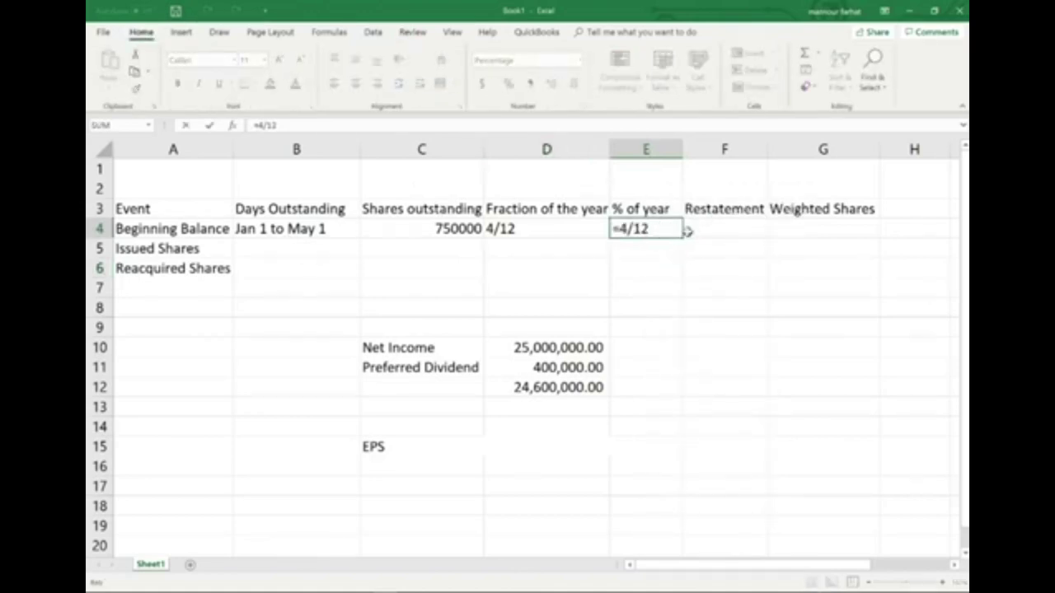
{"action": "key", "text": "Escape"}
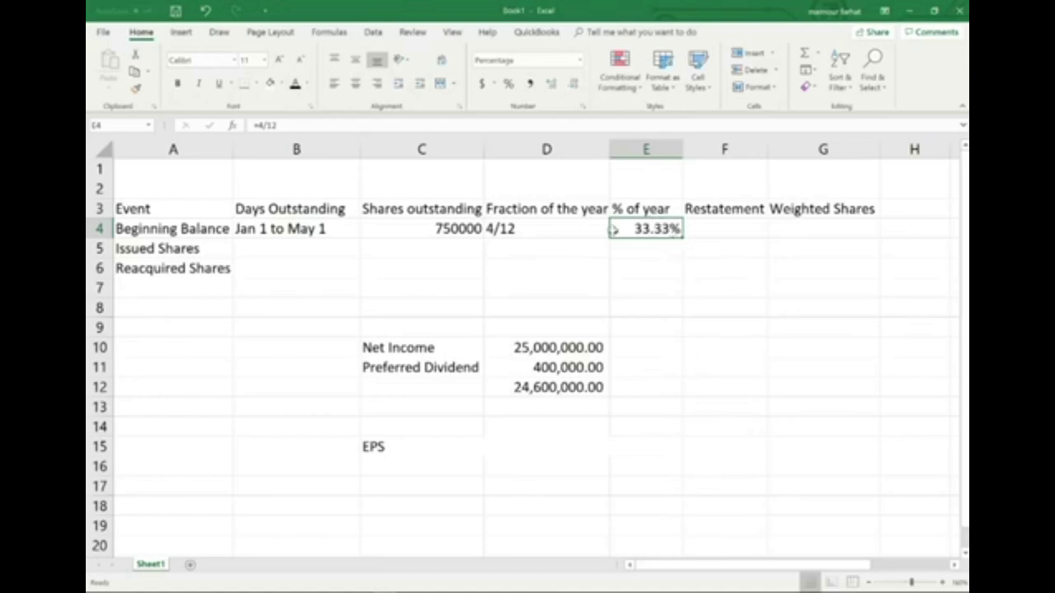
{"action": "left_click_drag", "start_coordinate": [498, 229], "coordinate": [639, 231]}
{"action": "left_click", "coordinate": [635, 234]}
Check restatement 2 in F4 and confirm G4's weighted shares formula gives 500,000
{"action": "left_click", "coordinate": [428, 234]}
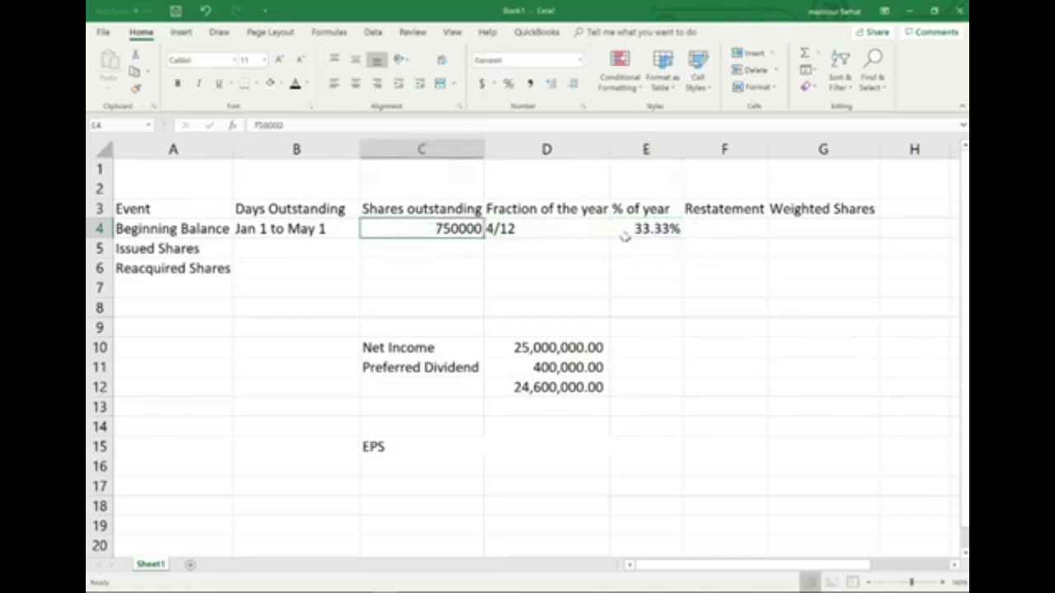
{"action": "left_click", "coordinate": [651, 231]}
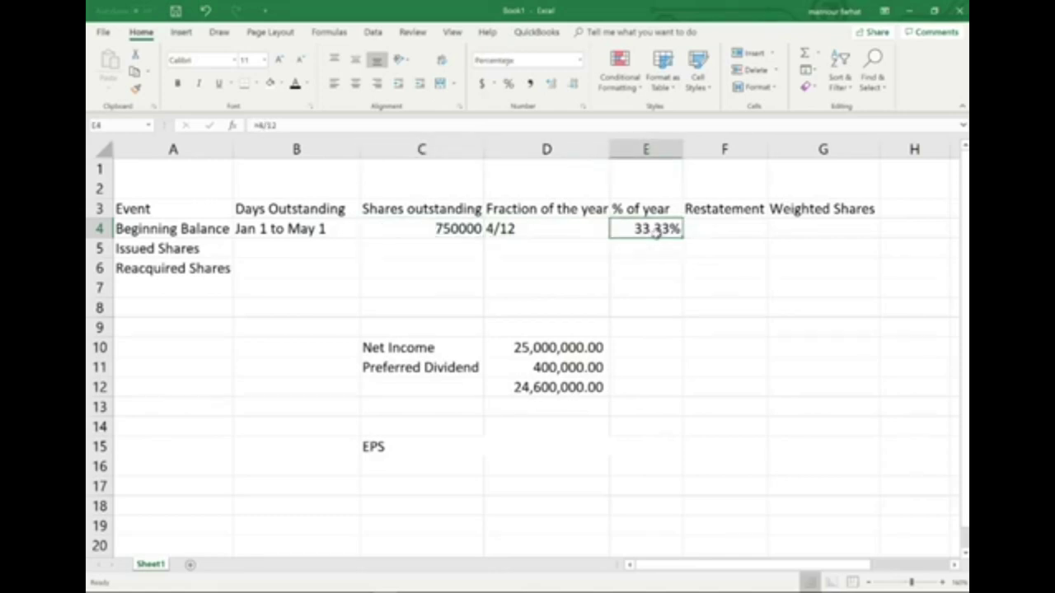
{"action": "left_click", "coordinate": [739, 233]}
{"action": "type", "text": "2"}
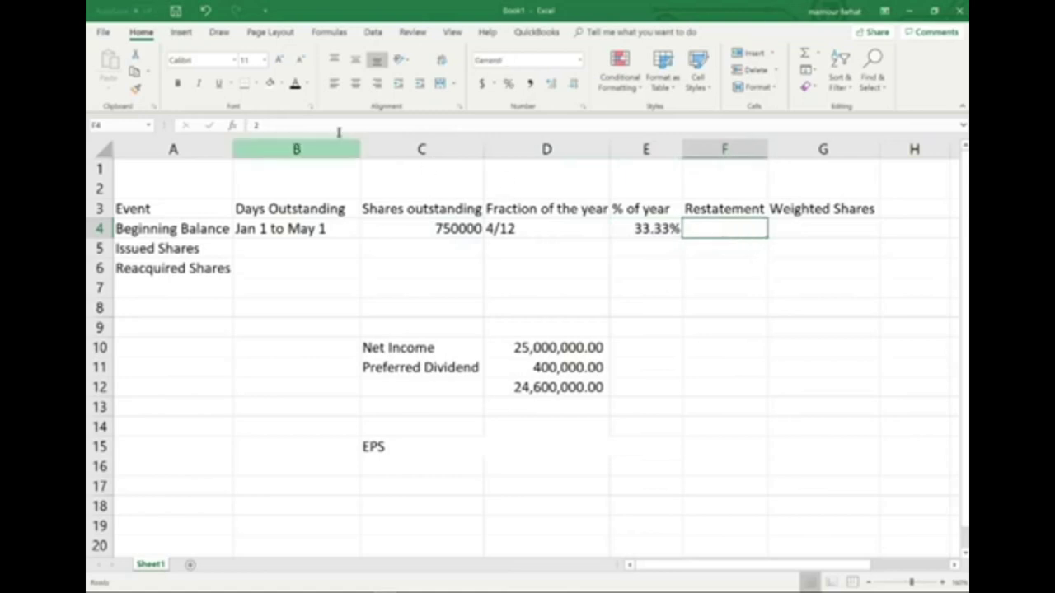
{"action": "left_click", "coordinate": [836, 233]}
{"action": "type", "text": "=C4*E4*F4"}
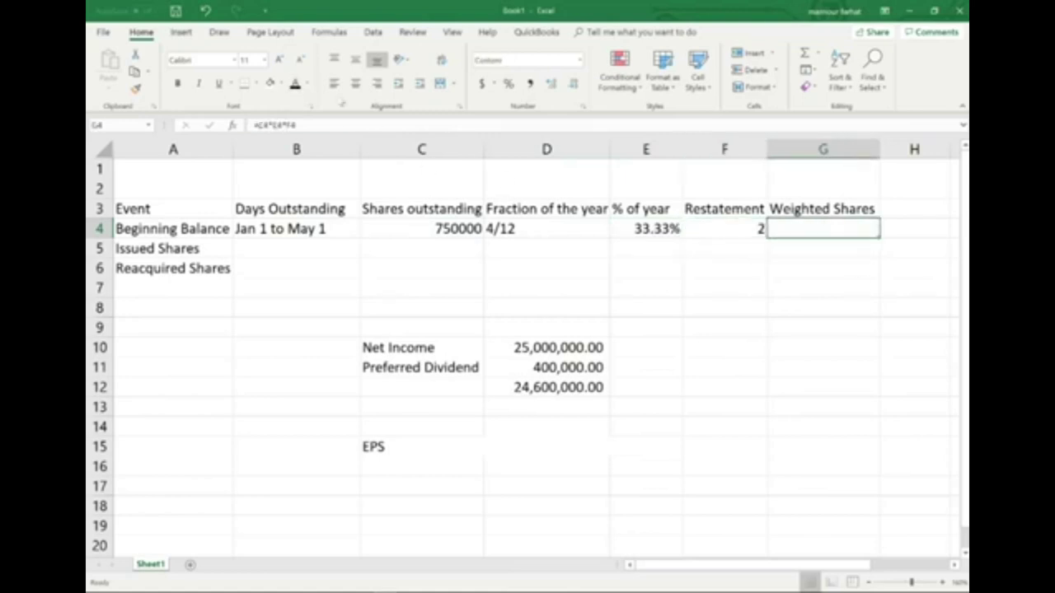
{"action": "double_click", "coordinate": [831, 231]}
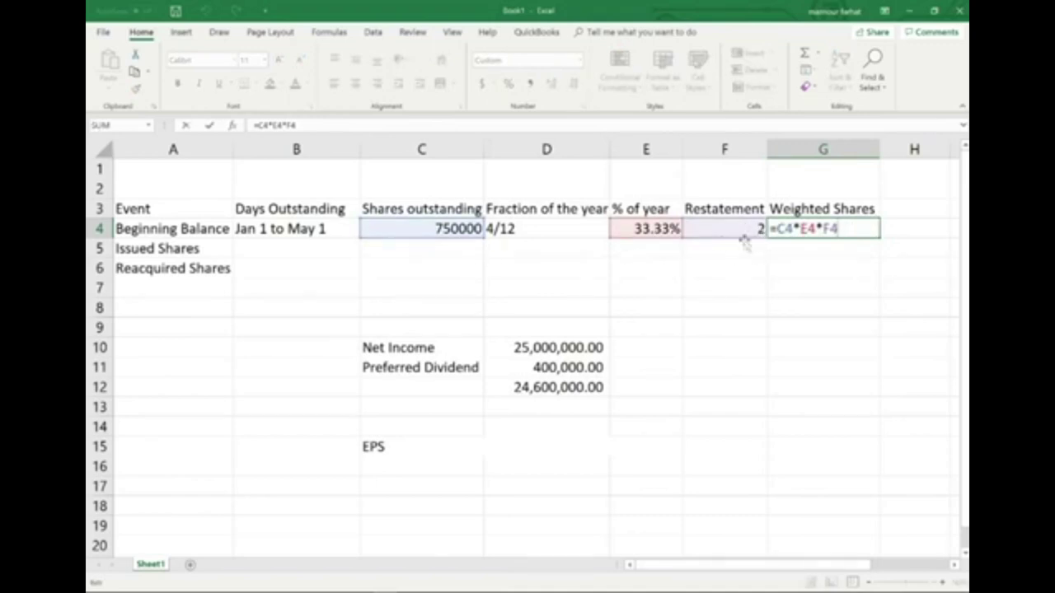
{"action": "key", "text": "Return"}
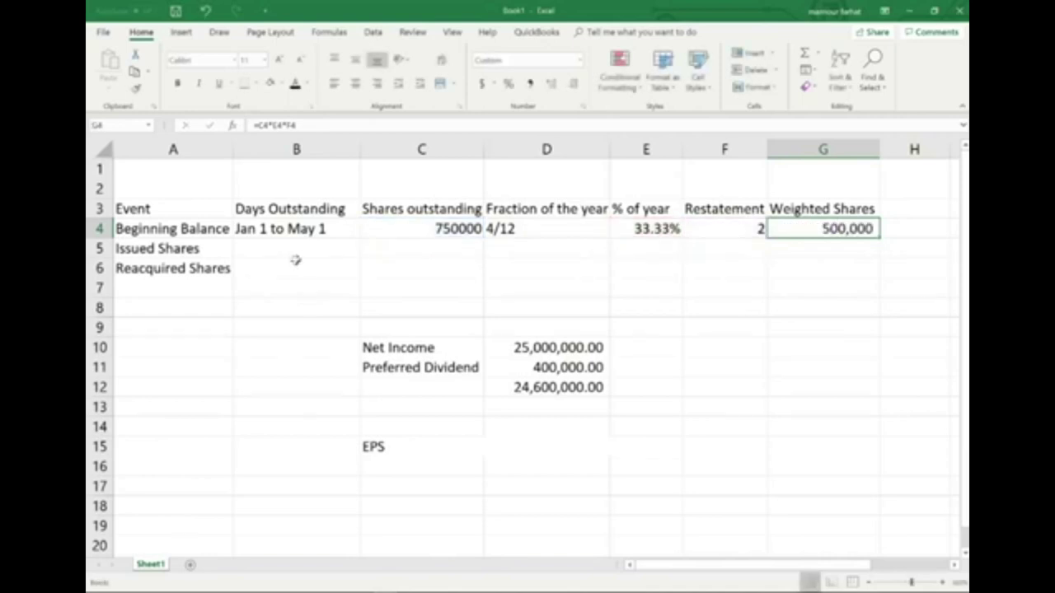
{"action": "left_click", "coordinate": [295, 256]}
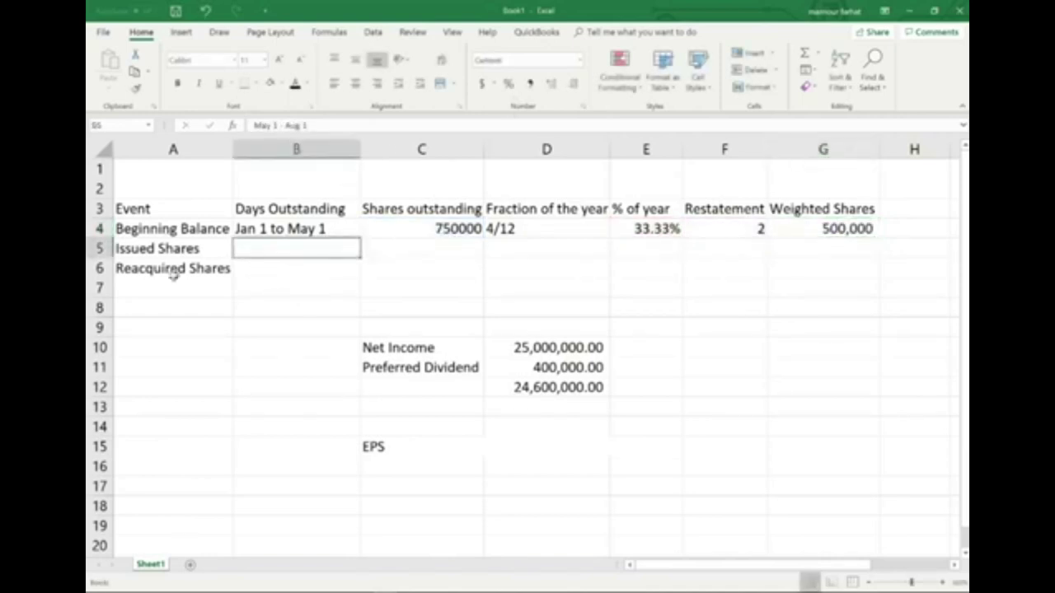
Show 'May 1 - Aug 1' in B5 and enter =C4+300000 in C5 for 1,050,000 shares
{"action": "left_click", "coordinate": [295, 84]}
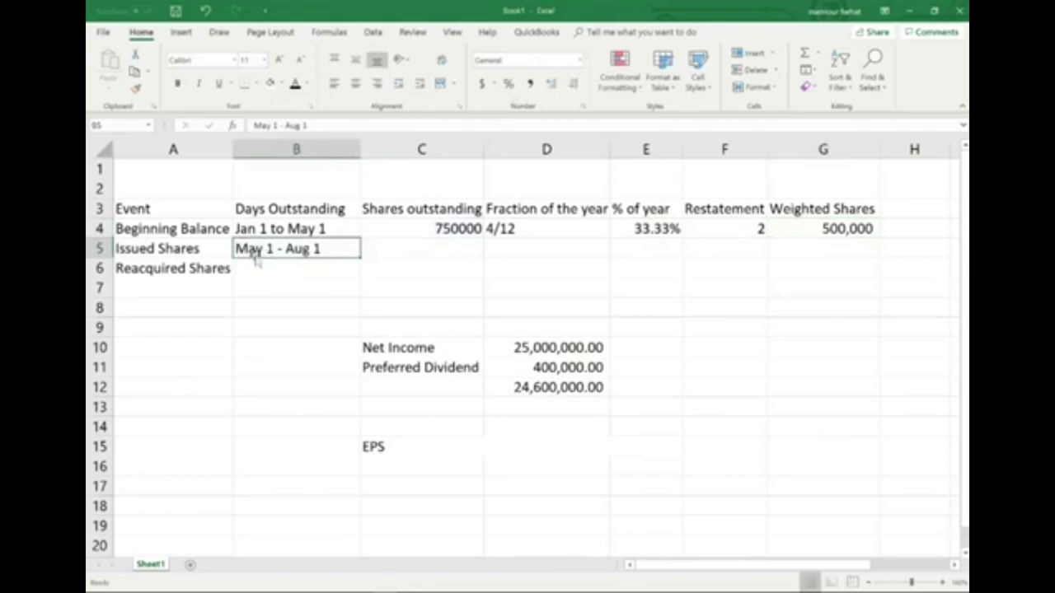
{"action": "left_click", "coordinate": [456, 248]}
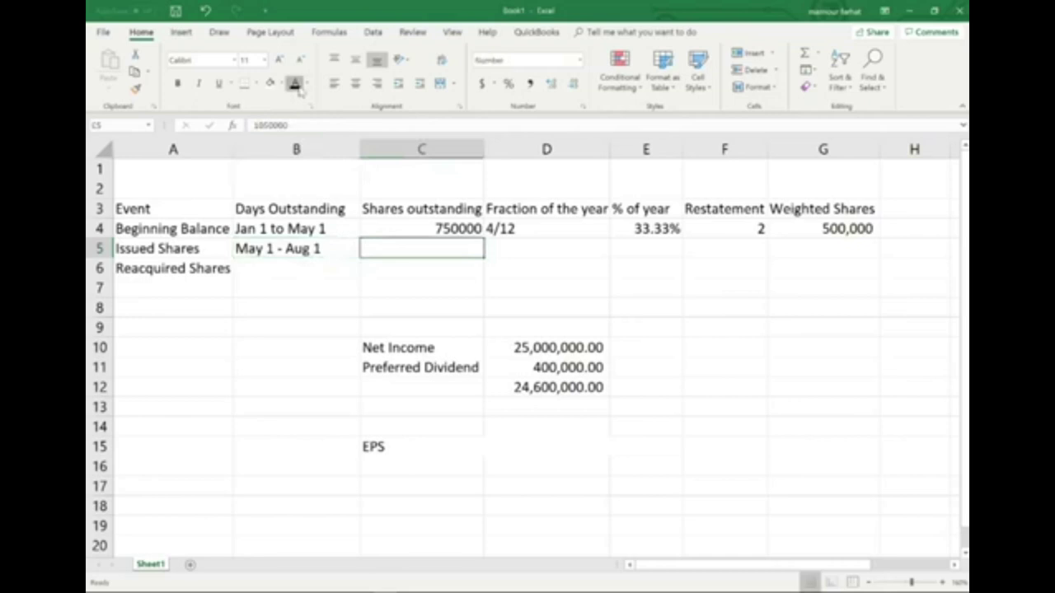
{"action": "left_click", "coordinate": [436, 245]}
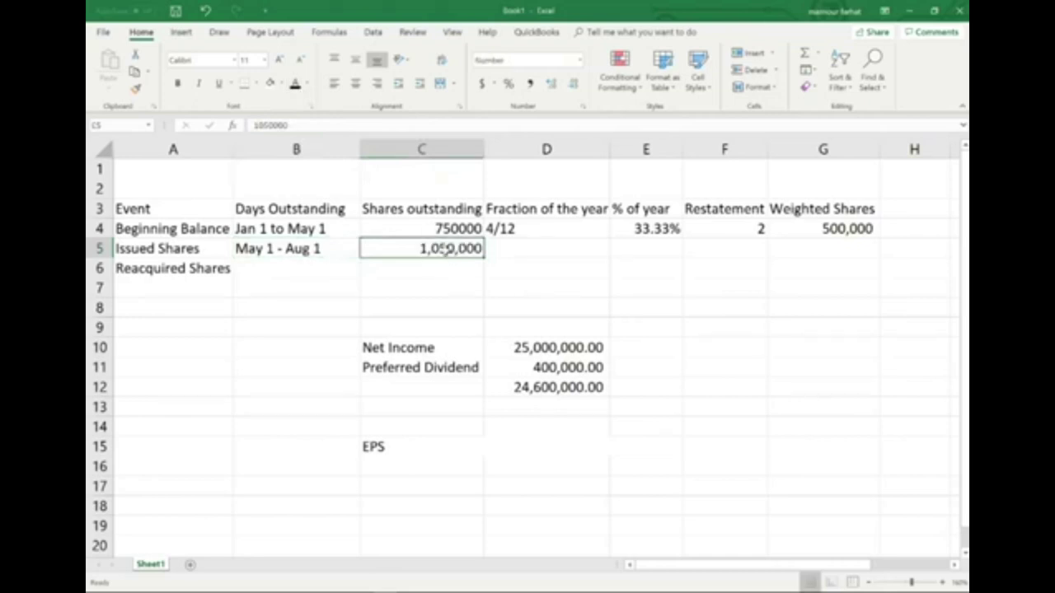
{"action": "type", "text": "="}
{"action": "left_click", "coordinate": [446, 229]}
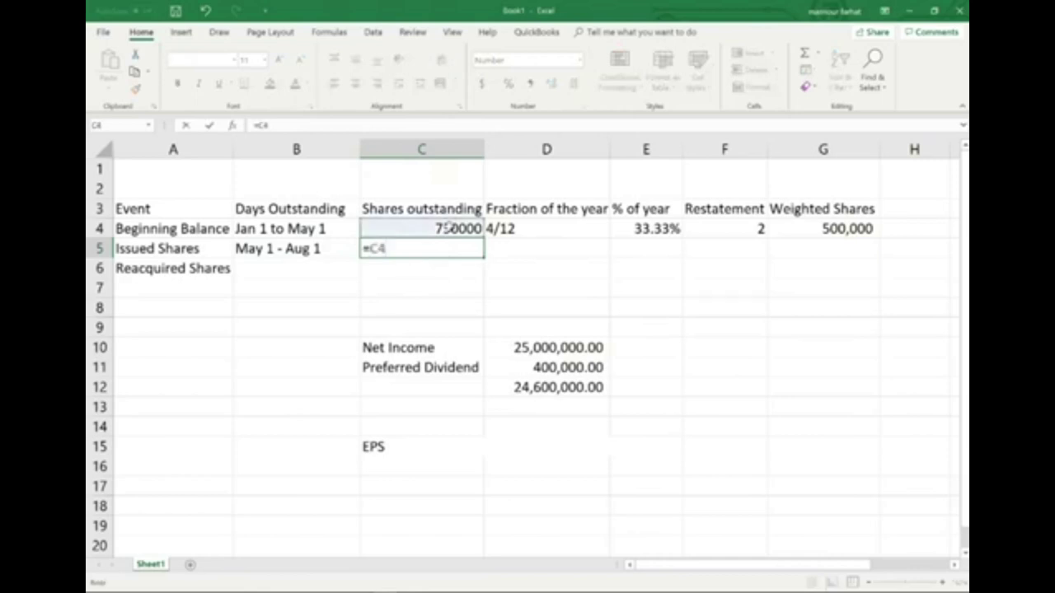
{"action": "type", "text": "+"}
{"action": "type", "text": "300000"}
{"action": "key", "text": "Return"}
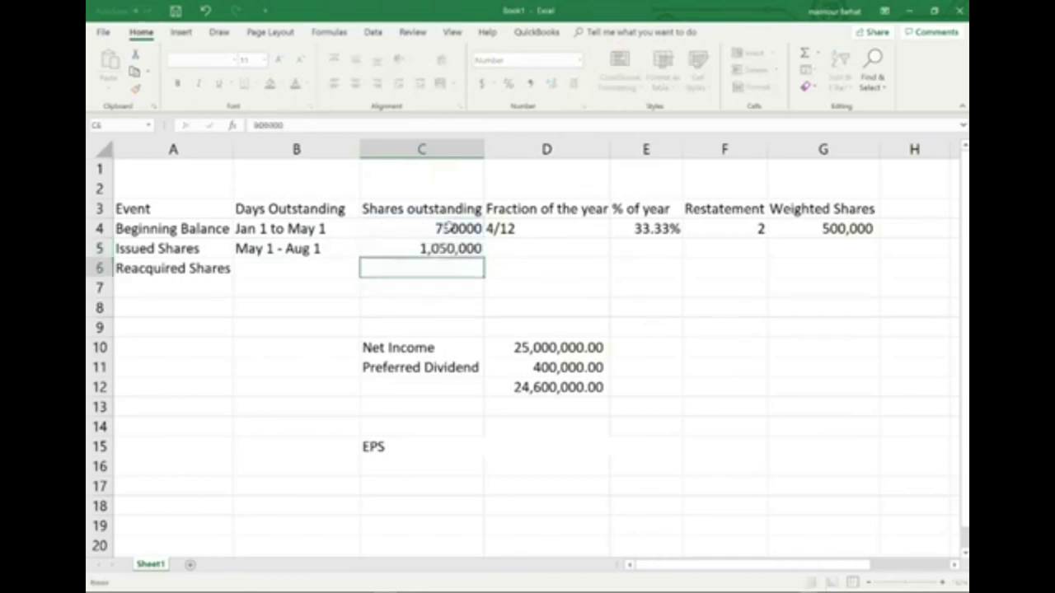
Make D5's 3/12 and E5's 25.00% display in dark font
{"action": "left_click", "coordinate": [531, 248]}
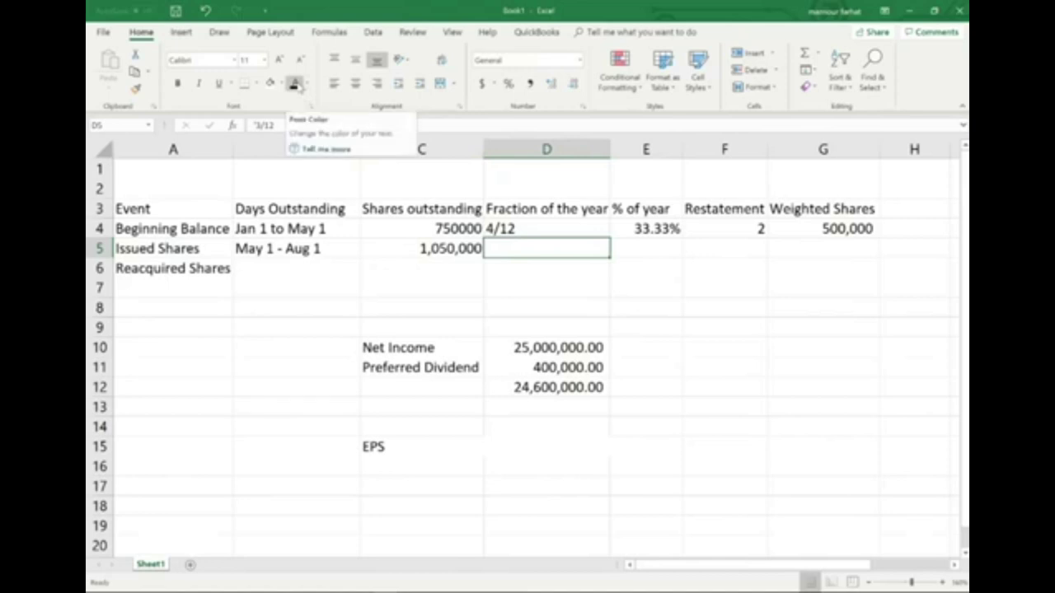
{"action": "left_click", "coordinate": [295, 84]}
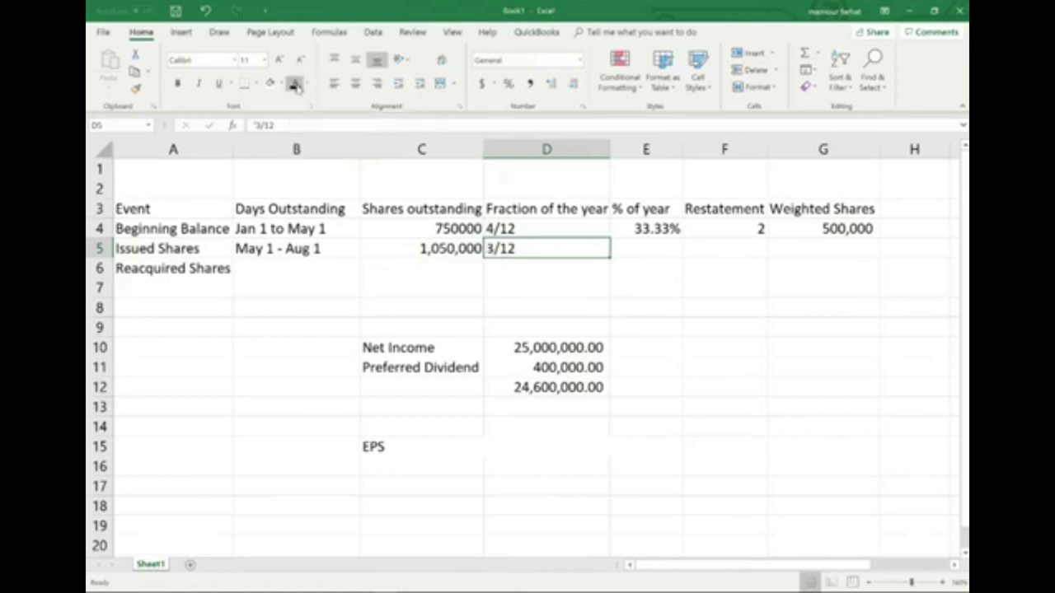
{"action": "left_click", "coordinate": [668, 247]}
{"action": "left_click", "coordinate": [295, 84]}
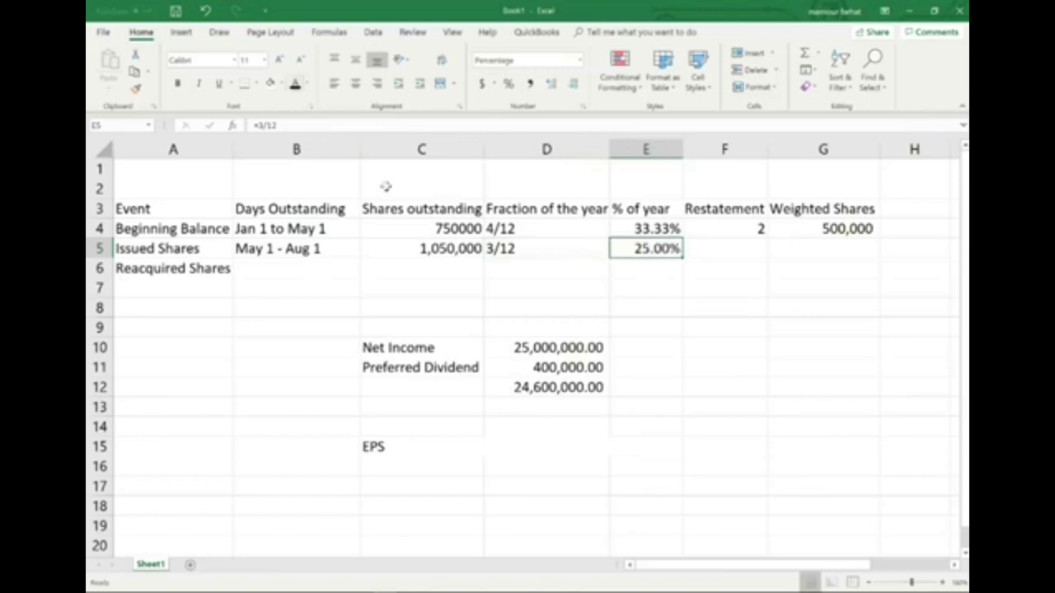
{"action": "double_click", "coordinate": [668, 249]}
{"action": "key", "text": "Escape"}
Make F5's restatement 2 and G5's 525,000 weighted shares visible, confirming G5's formula
{"action": "left_click", "coordinate": [739, 251]}
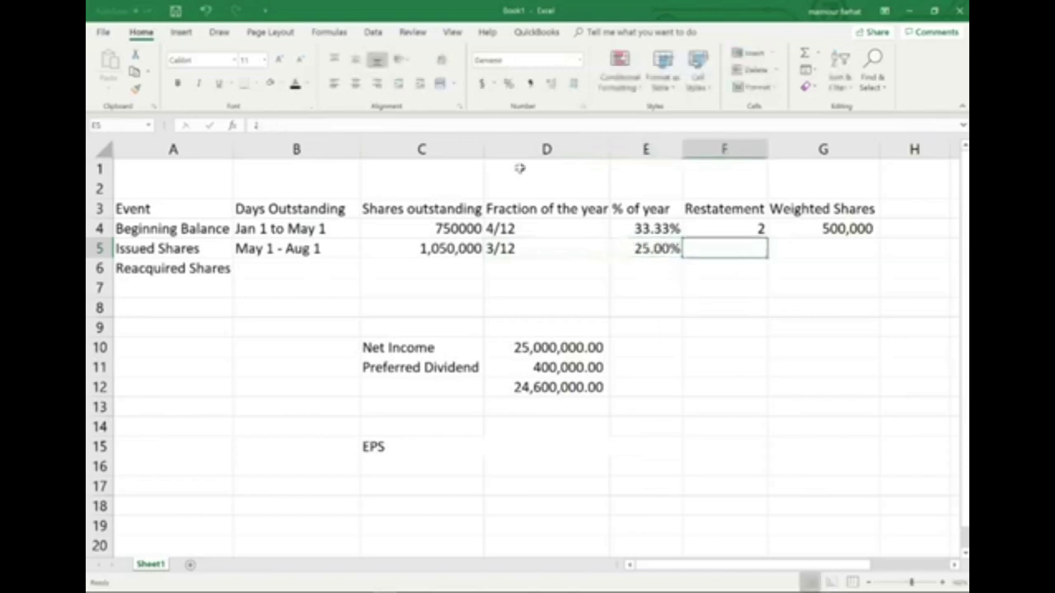
{"action": "left_click", "coordinate": [294, 85]}
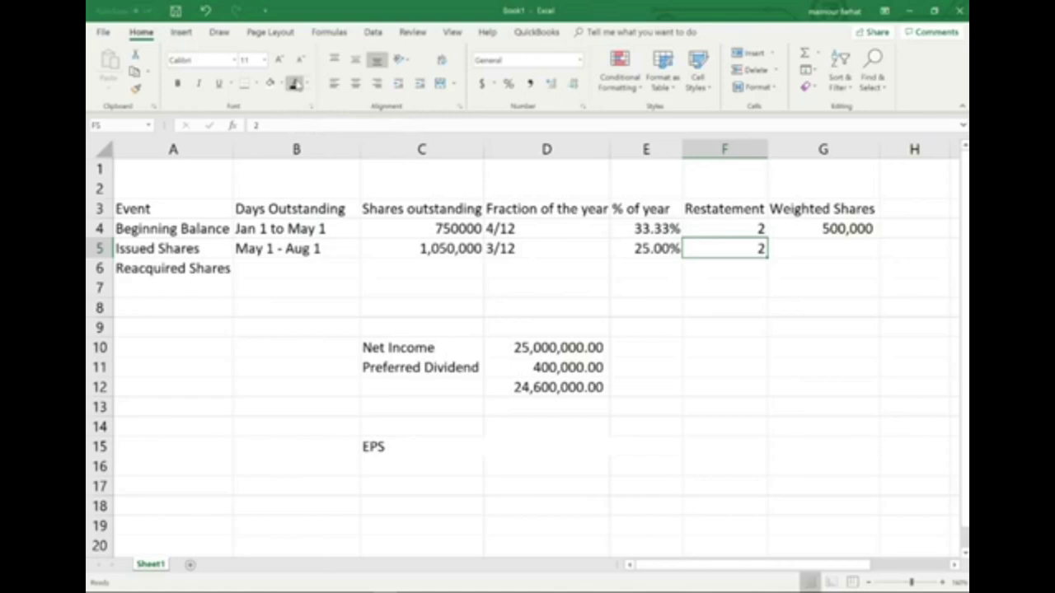
{"action": "left_click", "coordinate": [816, 247]}
{"action": "left_click", "coordinate": [294, 84]}
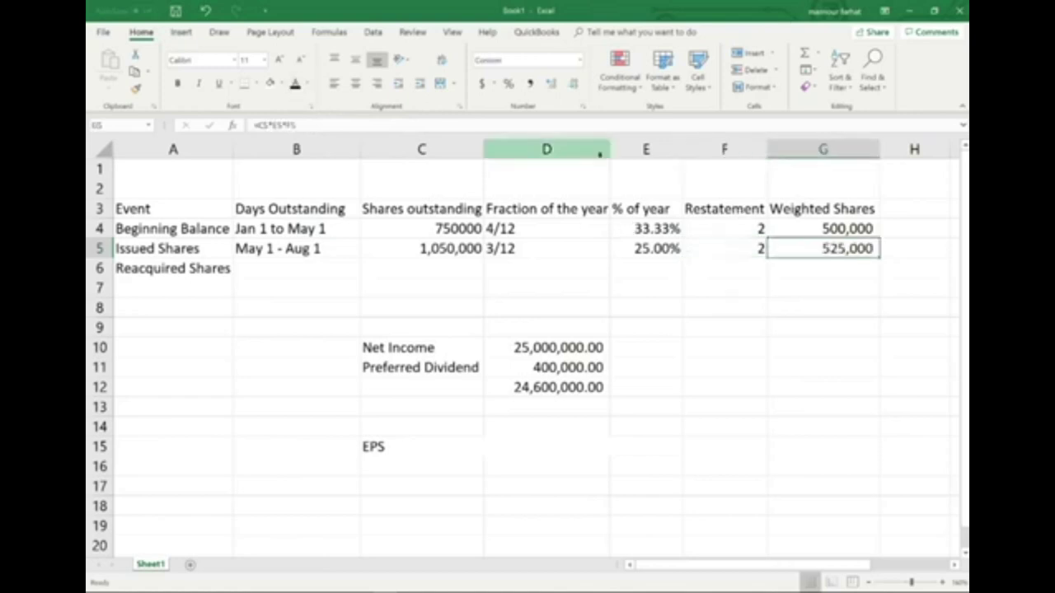
{"action": "double_click", "coordinate": [846, 248]}
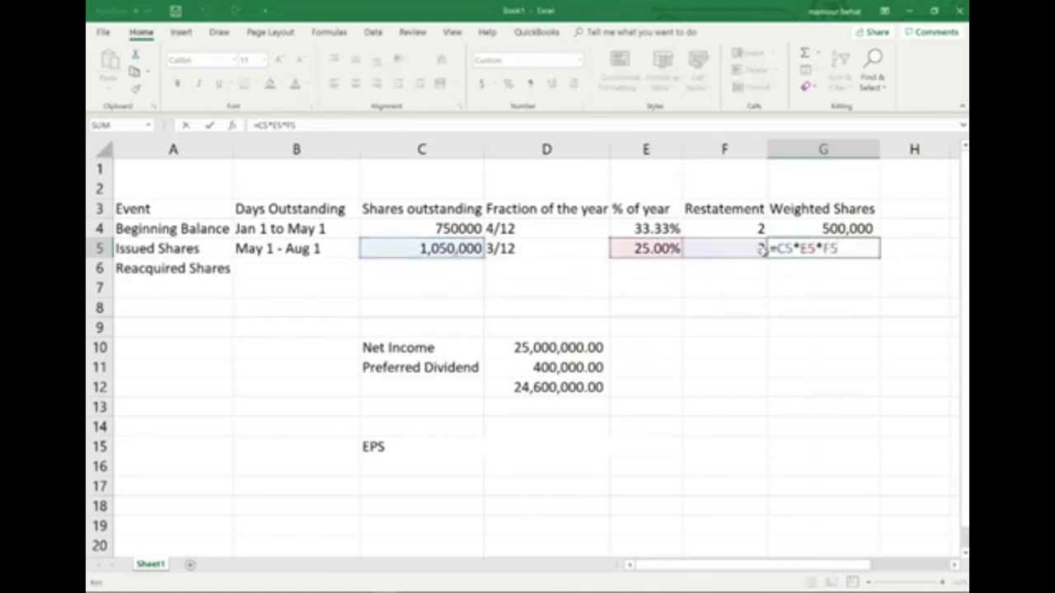
{"action": "key", "text": "ctrl+Return"}
{"action": "left_click", "coordinate": [324, 267]}
{"action": "type", "text": "Aug 1 to Dec 31"}
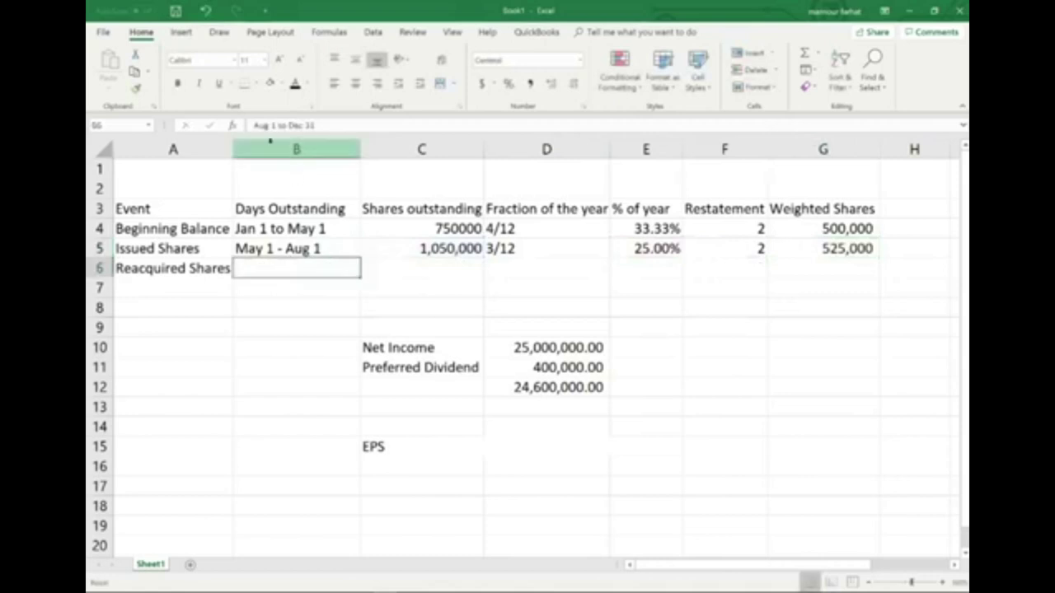
Enter 'Aug 1 to Dec 31' in B6 and =C5-150000 in C6 for 900,000 shares
{"action": "key", "text": "ctrl+Return"}
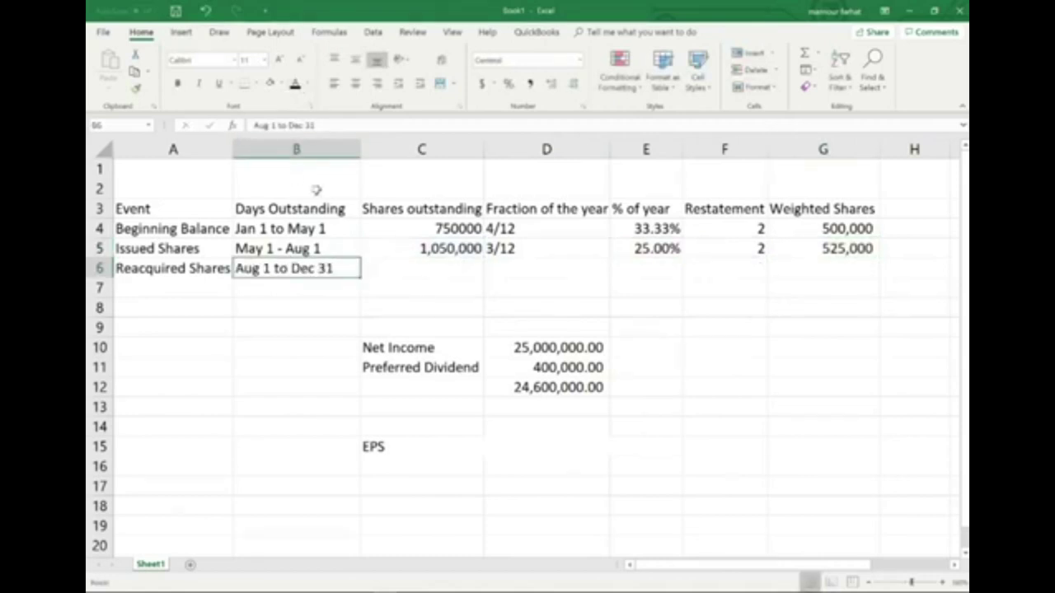
{"action": "left_click", "coordinate": [427, 269]}
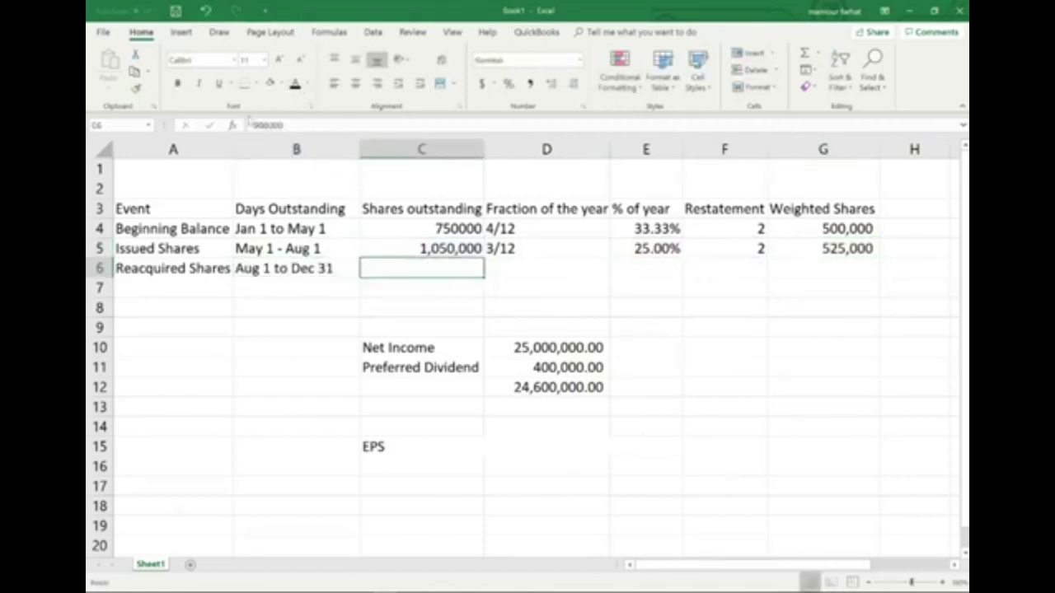
{"action": "key", "text": "Delete"}
{"action": "type", "text": "="}
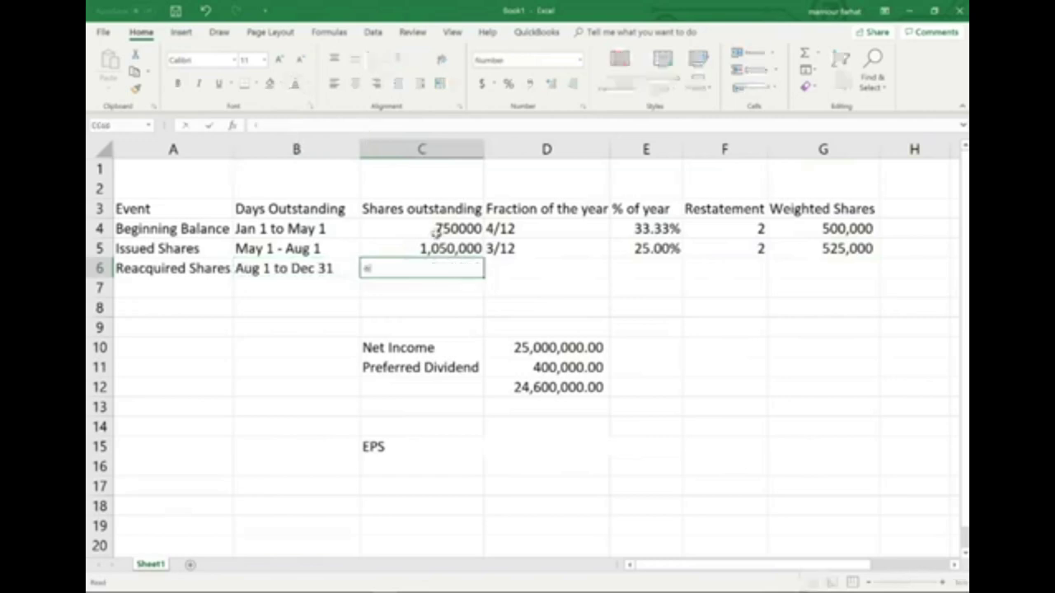
{"action": "left_click", "coordinate": [461, 251]}
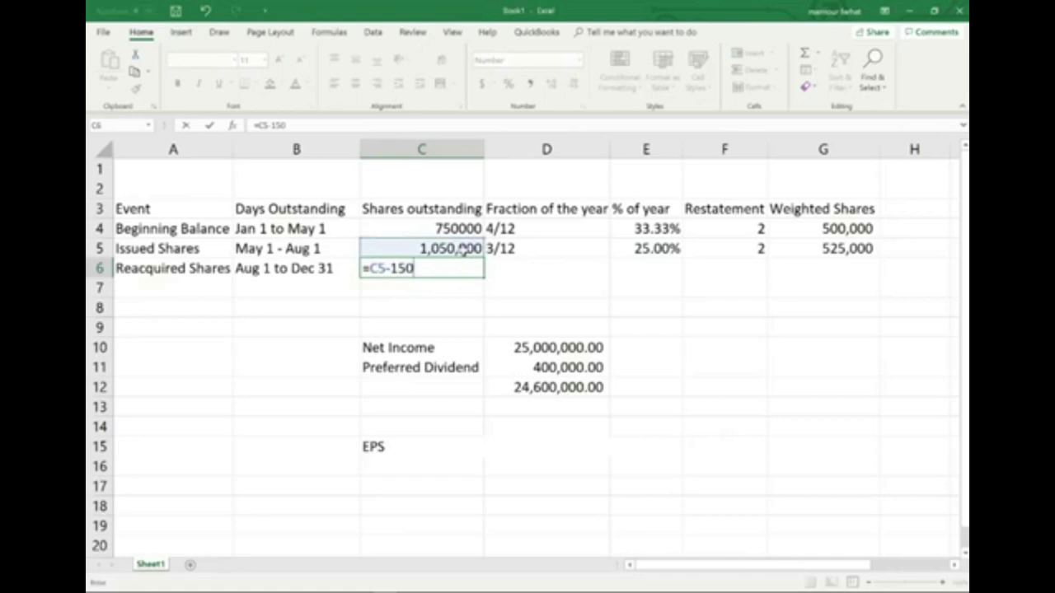
{"action": "type", "text": "000"}
{"action": "key", "text": "Return"}
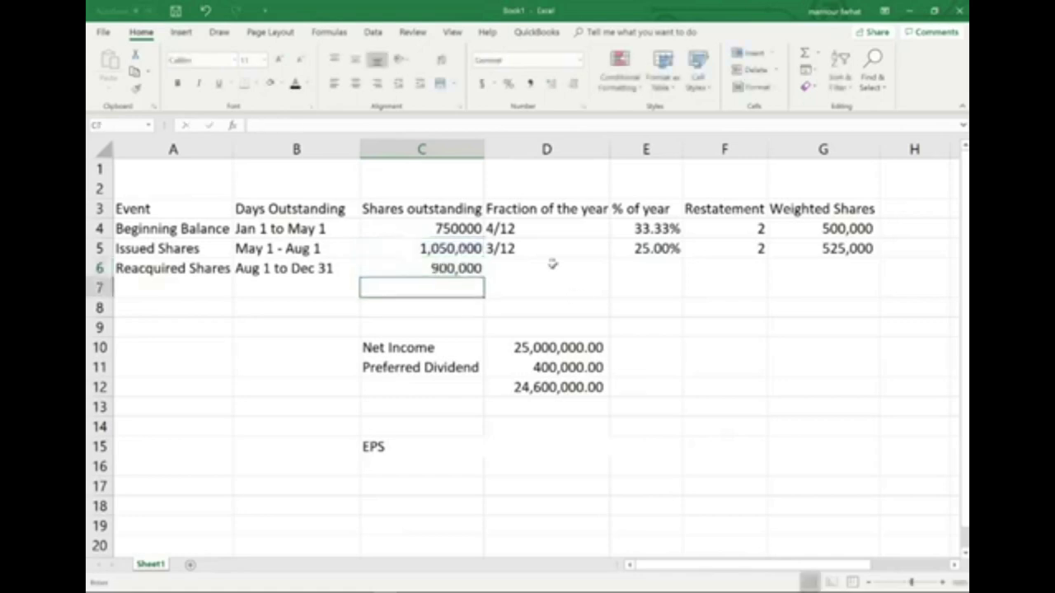
Apply percent format to E6 so the 5/15 fraction shows 42%
{"action": "left_click", "coordinate": [527, 265]}
{"action": "type", "text": "5/15"}
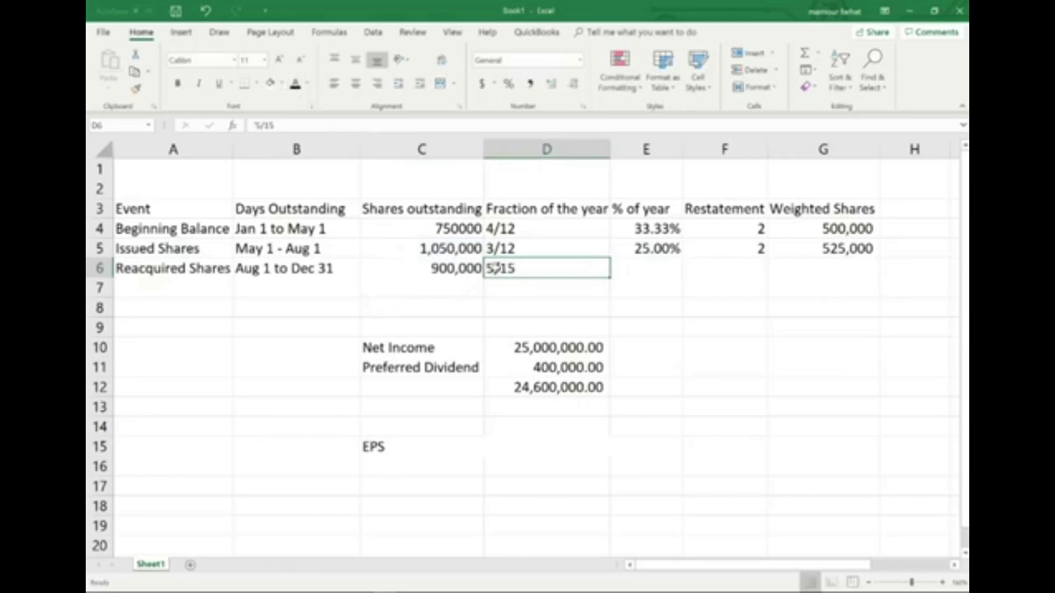
{"action": "left_click", "coordinate": [648, 268]}
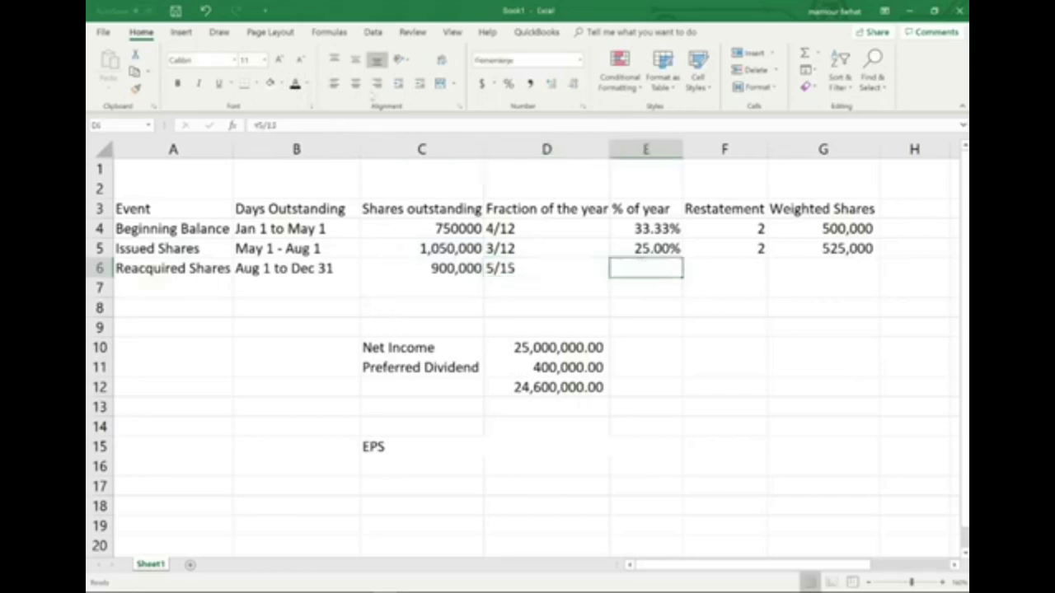
{"action": "left_click", "coordinate": [511, 86]}
{"action": "type", "text": "42"}
Make F6's restatement 2 and G6's 750,000 weighted shares visible in dark font
{"action": "left_click", "coordinate": [741, 272]}
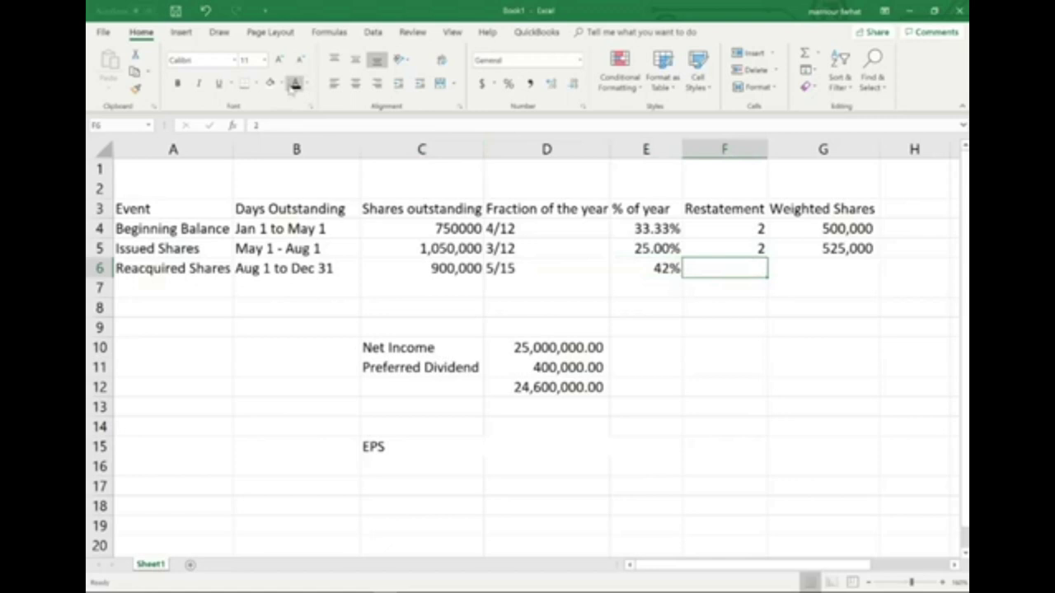
{"action": "left_click", "coordinate": [295, 83]}
{"action": "left_click", "coordinate": [842, 270]}
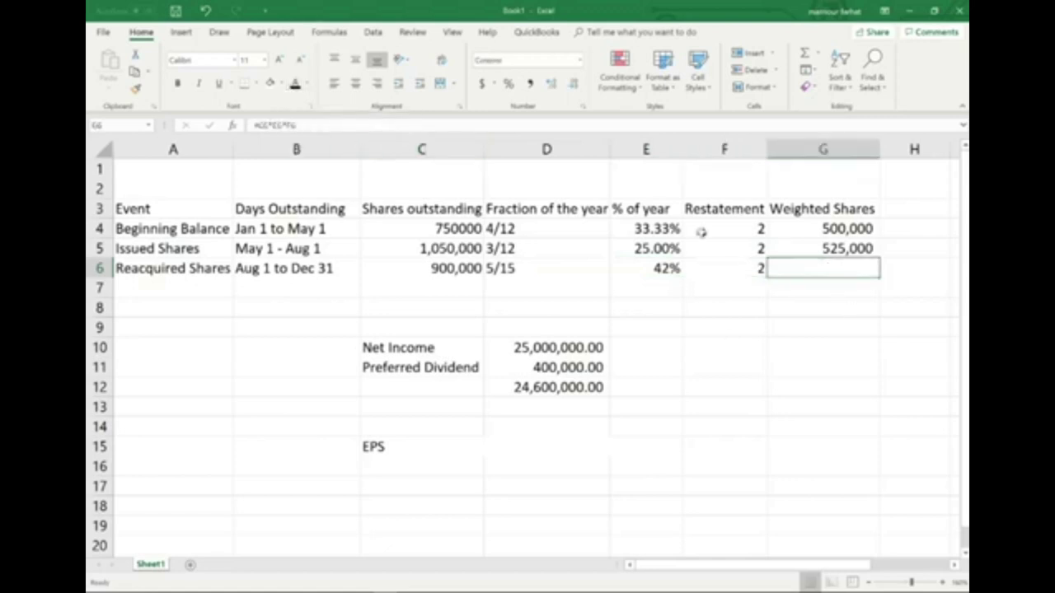
{"action": "left_click", "coordinate": [295, 84]}
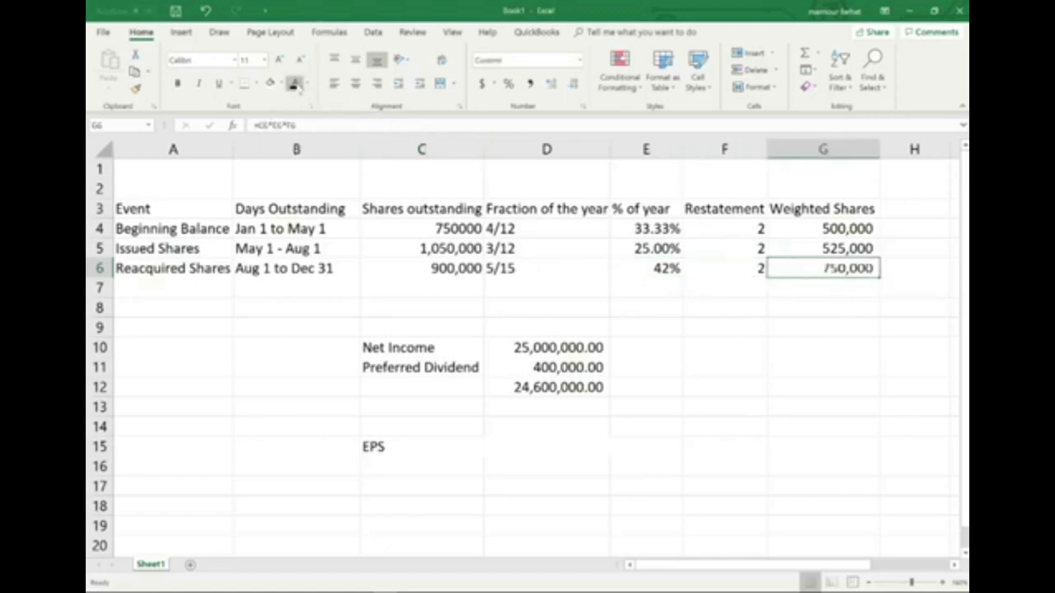
{"action": "double_click", "coordinate": [849, 269]}
{"action": "key", "text": "Escape"}
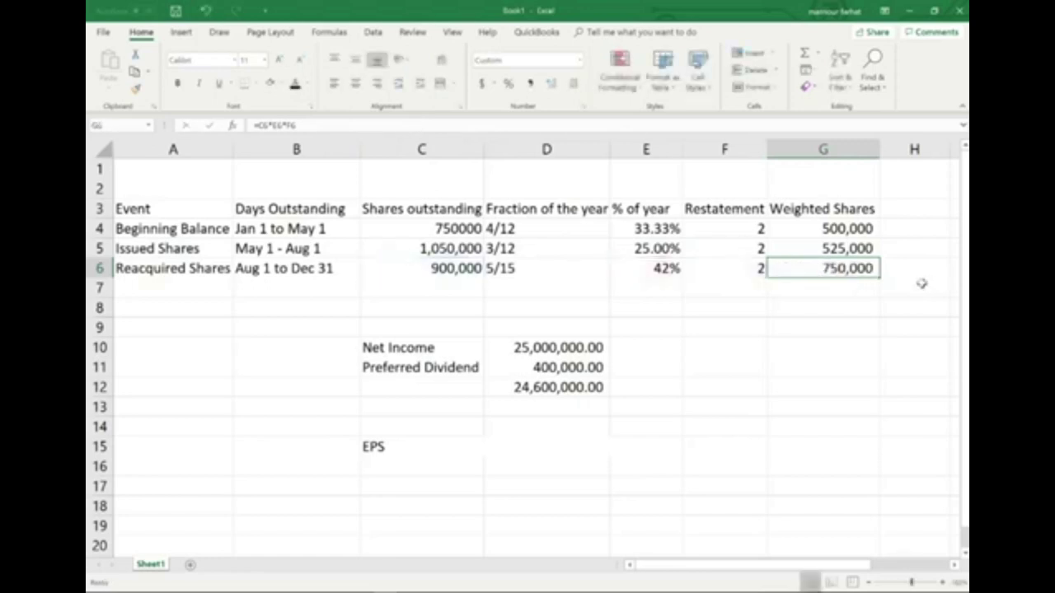
{"action": "left_click", "coordinate": [825, 289]}
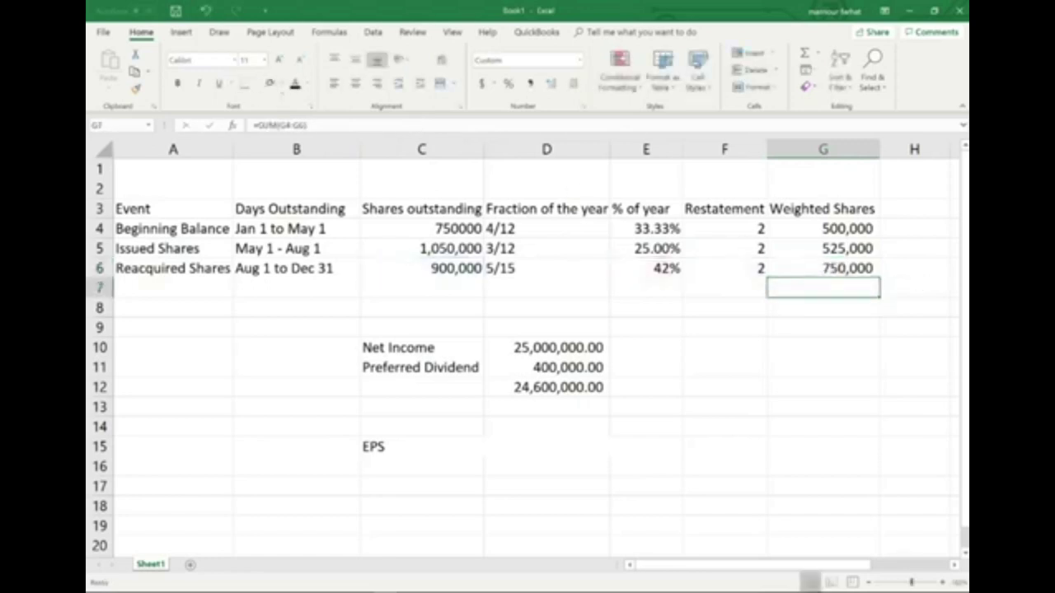
{"action": "key", "text": "alt+equal"}
{"action": "key", "text": "alt+equal"}
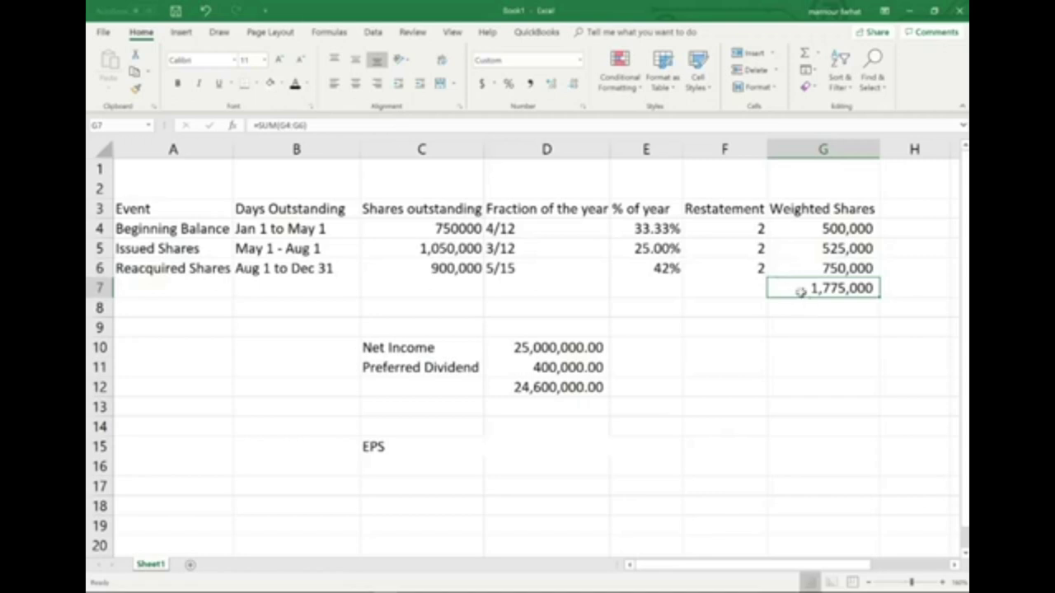
{"action": "left_click", "coordinate": [674, 288]}
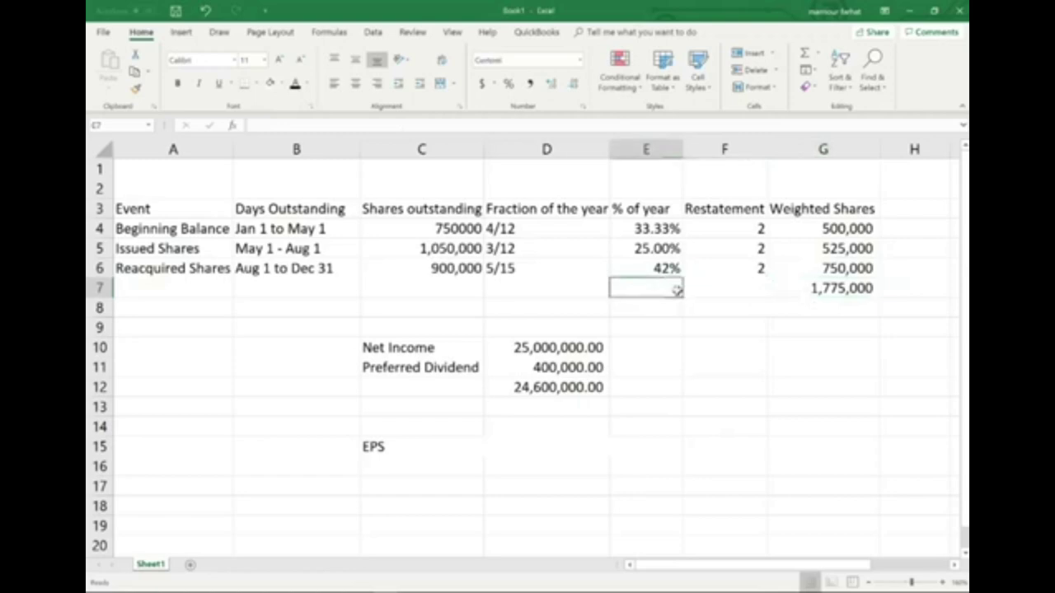
{"action": "left_click", "coordinate": [233, 125]}
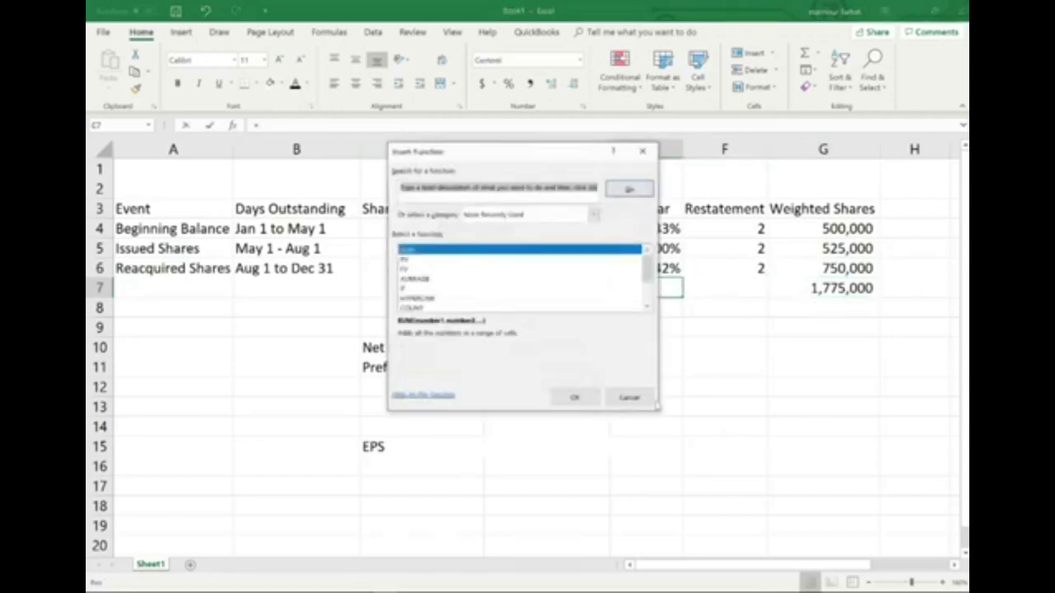
{"action": "left_click", "coordinate": [572, 398]}
{"action": "left_click", "coordinate": [682, 387]}
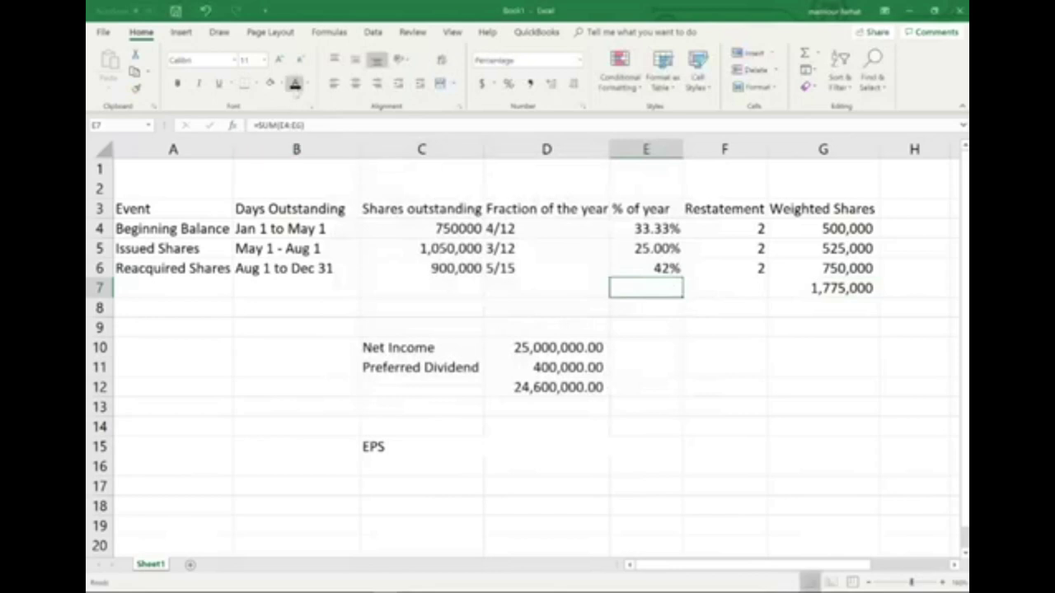
{"action": "left_click_drag", "start_coordinate": [652, 229], "coordinate": [660, 264]}
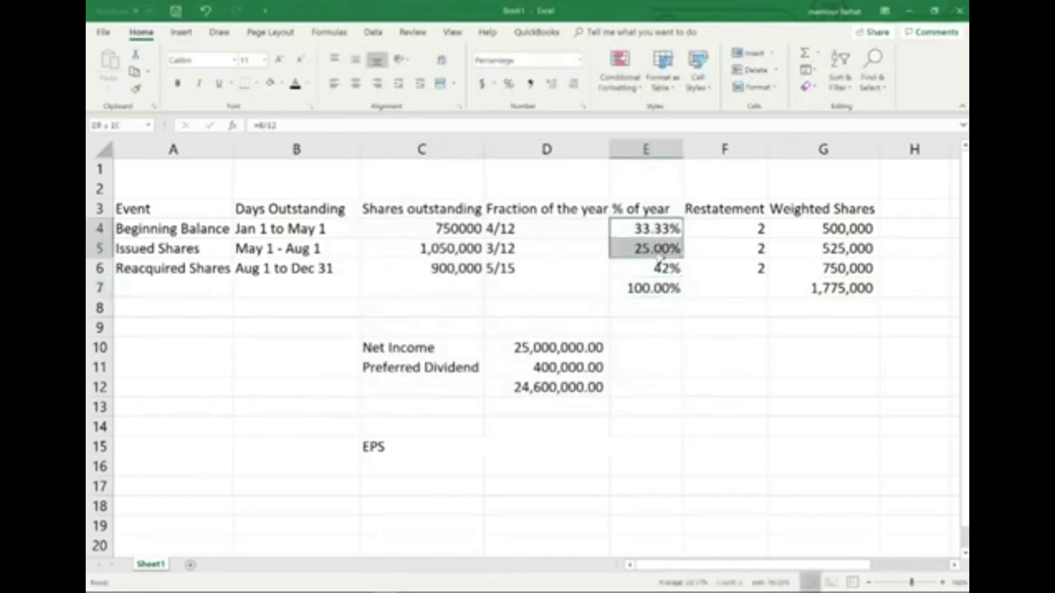
{"action": "left_click", "coordinate": [659, 291]}
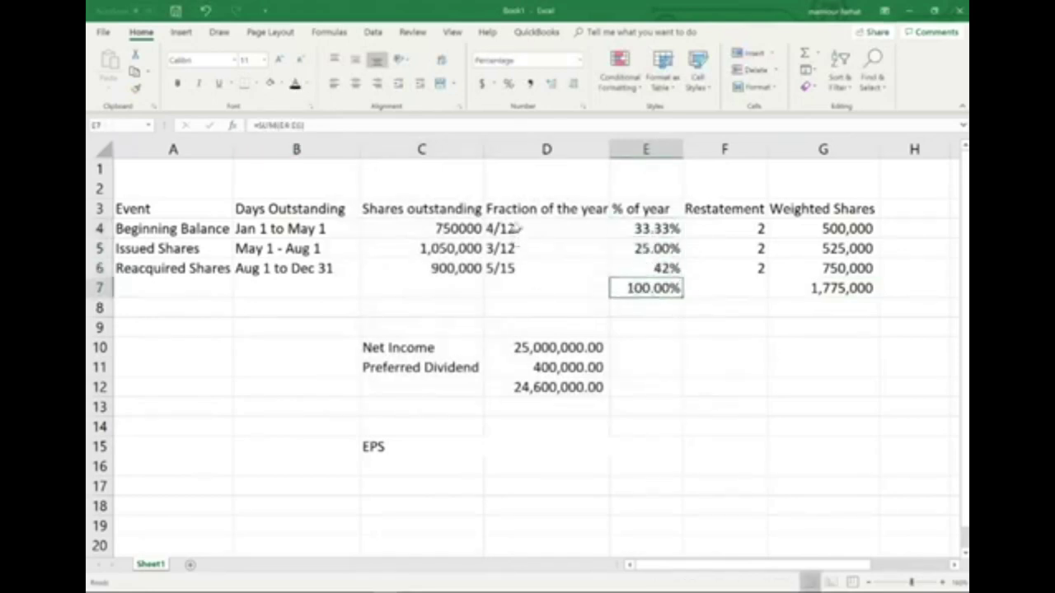
{"action": "left_click", "coordinate": [501, 229]}
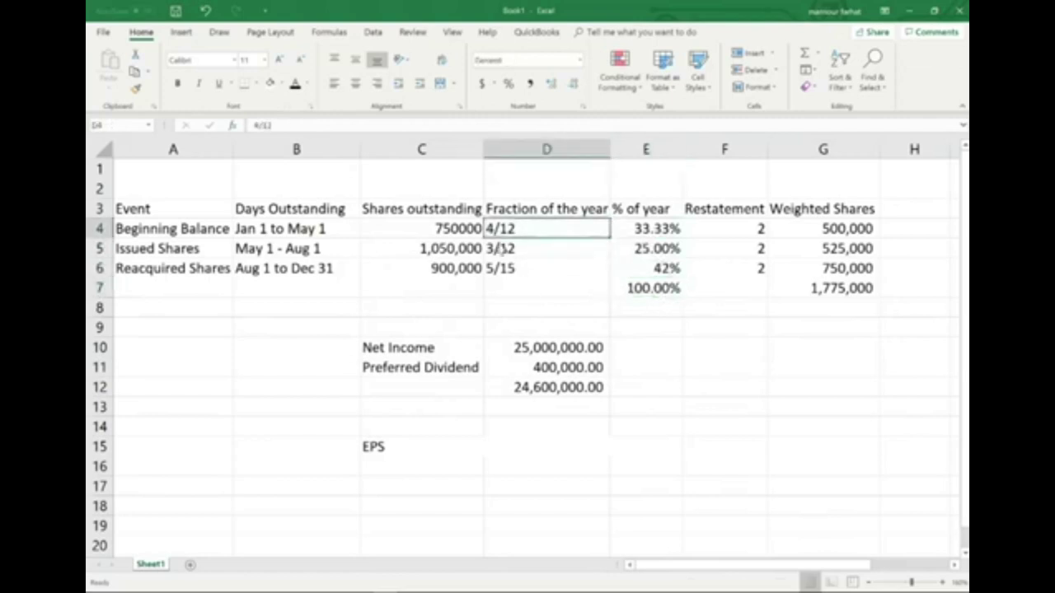
{"action": "left_click", "coordinate": [498, 247]}
{"action": "left_click", "coordinate": [507, 268]}
{"action": "left_click", "coordinate": [516, 289]}
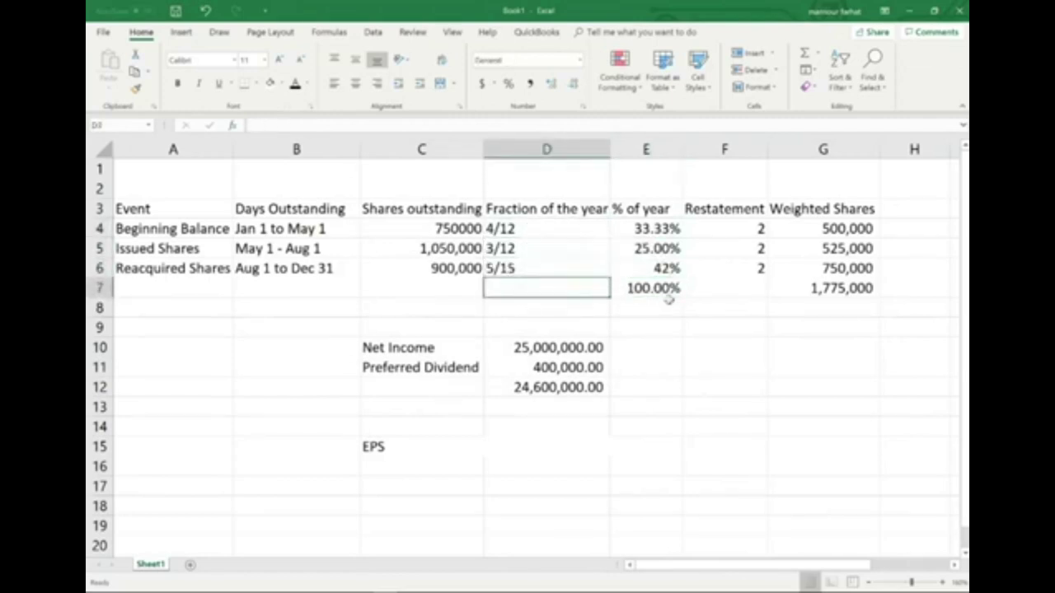
{"action": "left_click", "coordinate": [669, 293]}
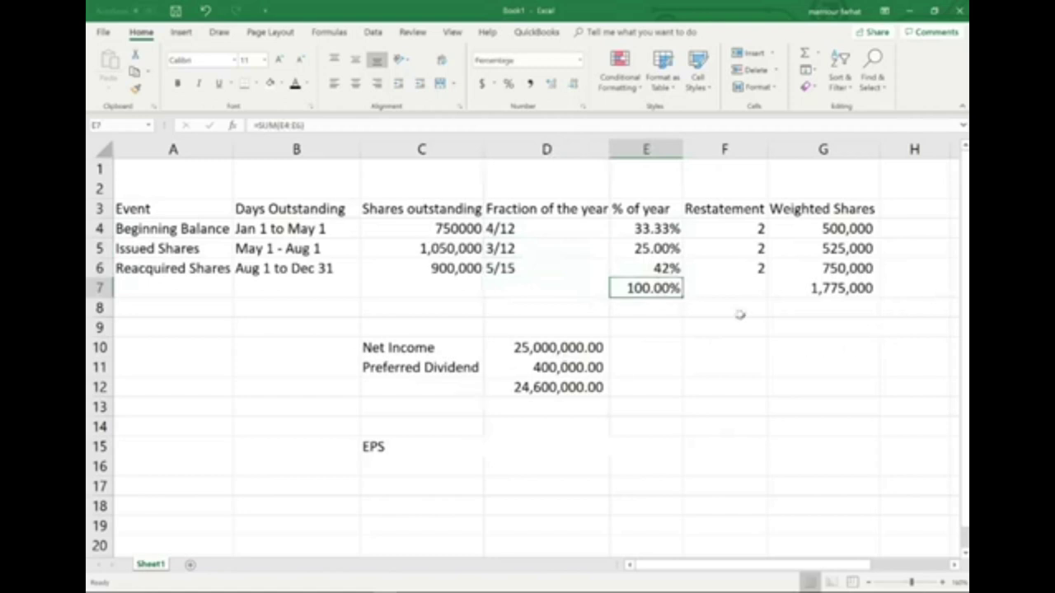
Review the net income, preferred dividend formula and the 24,600,000.00 result
{"action": "left_click", "coordinate": [559, 352]}
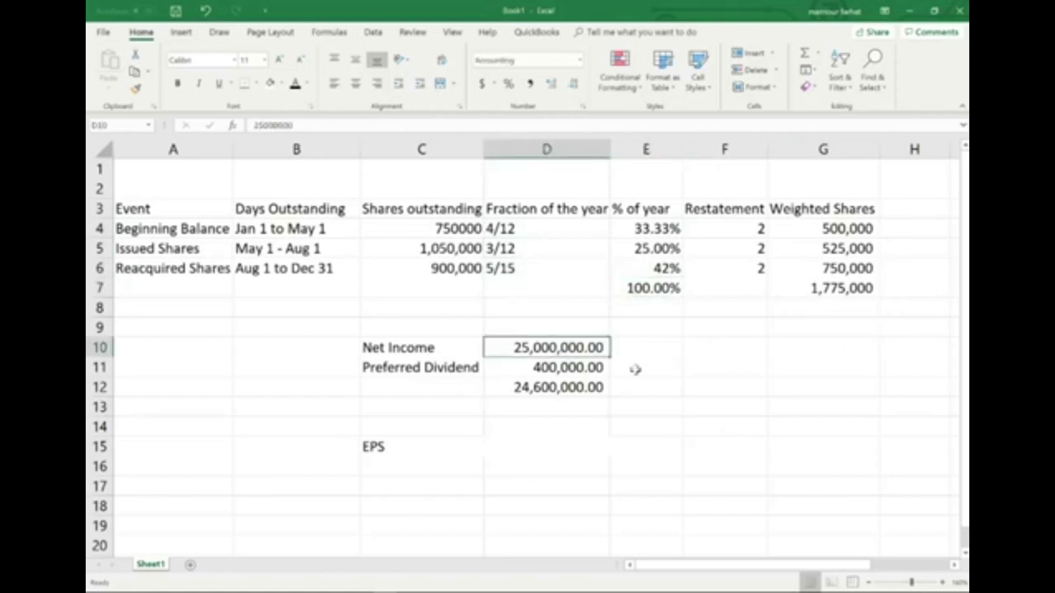
{"action": "double_click", "coordinate": [561, 370]}
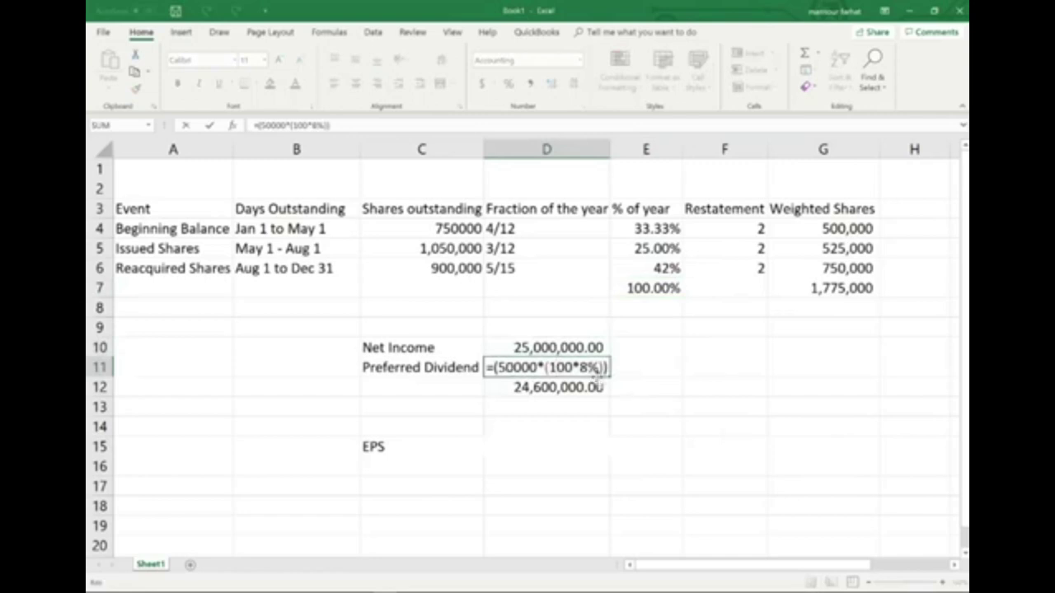
{"action": "key", "text": "ctrl+Return"}
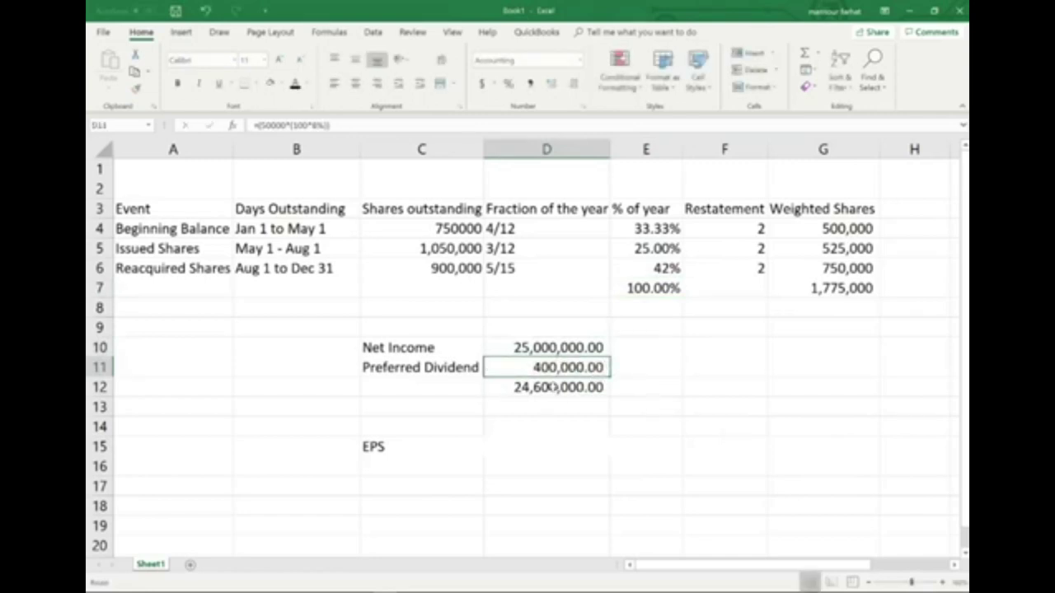
{"action": "left_click", "coordinate": [558, 391]}
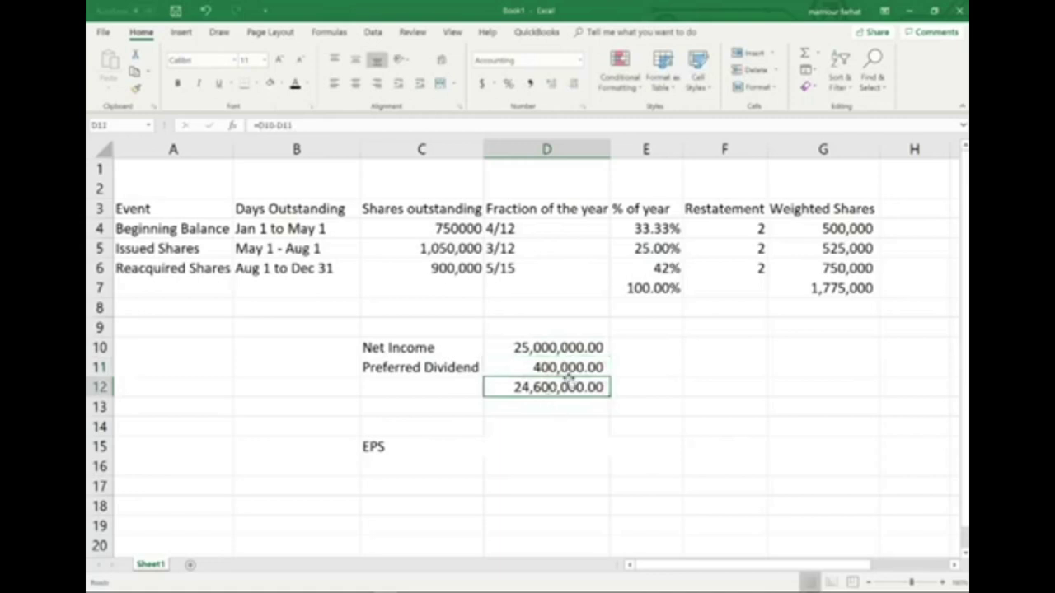
Type 'NI to Common' in C12 and 'stockholders' in C13
{"action": "left_click", "coordinate": [412, 390]}
{"action": "type", "text": "N"}
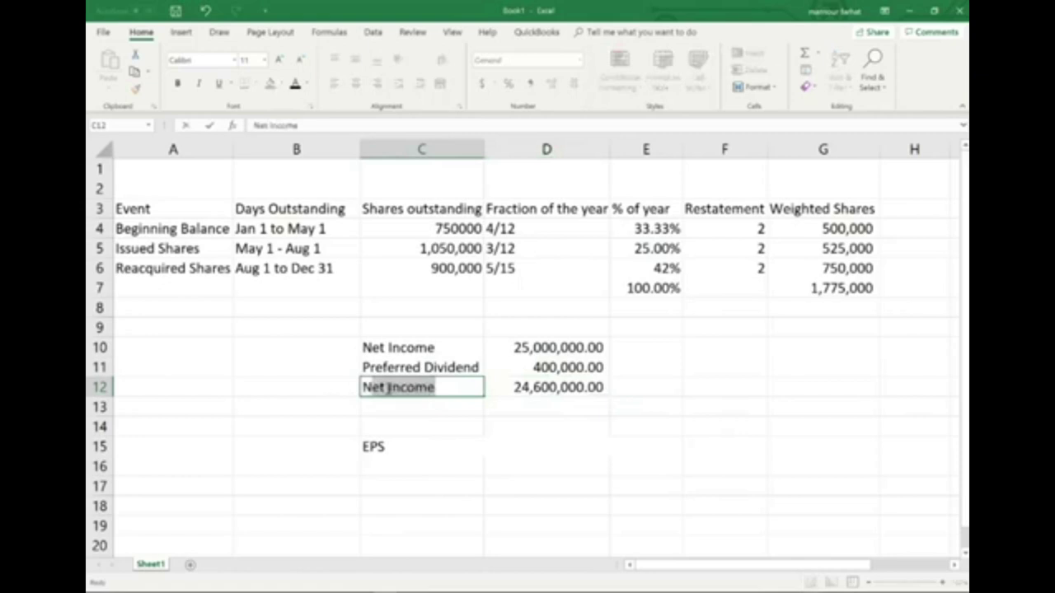
{"action": "type", "text": "I to Co"}
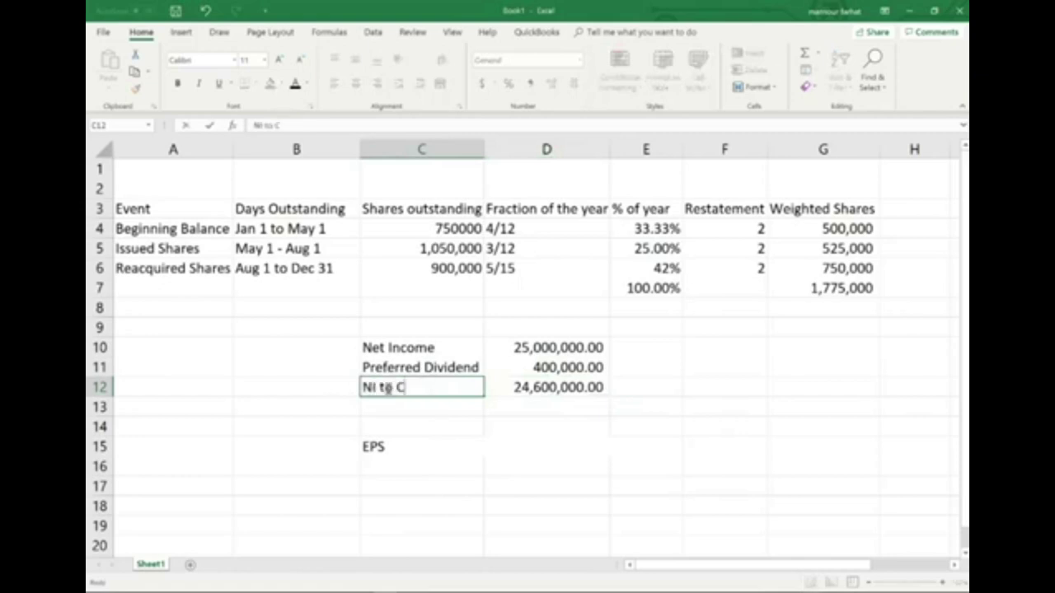
{"action": "type", "text": "mmon"}
{"action": "key", "text": "Return"}
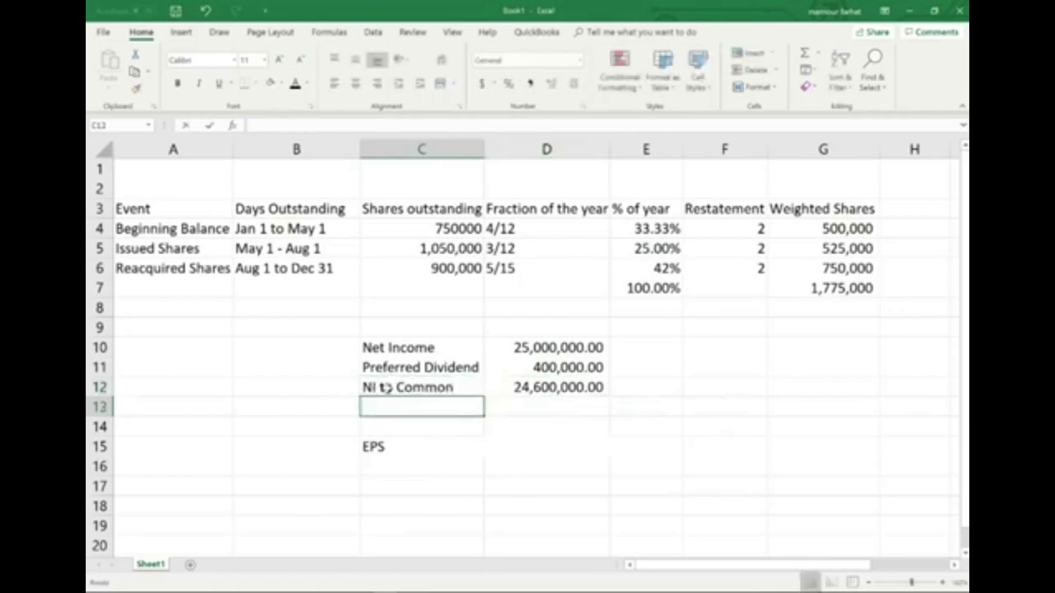
{"action": "type", "text": "stocc"}
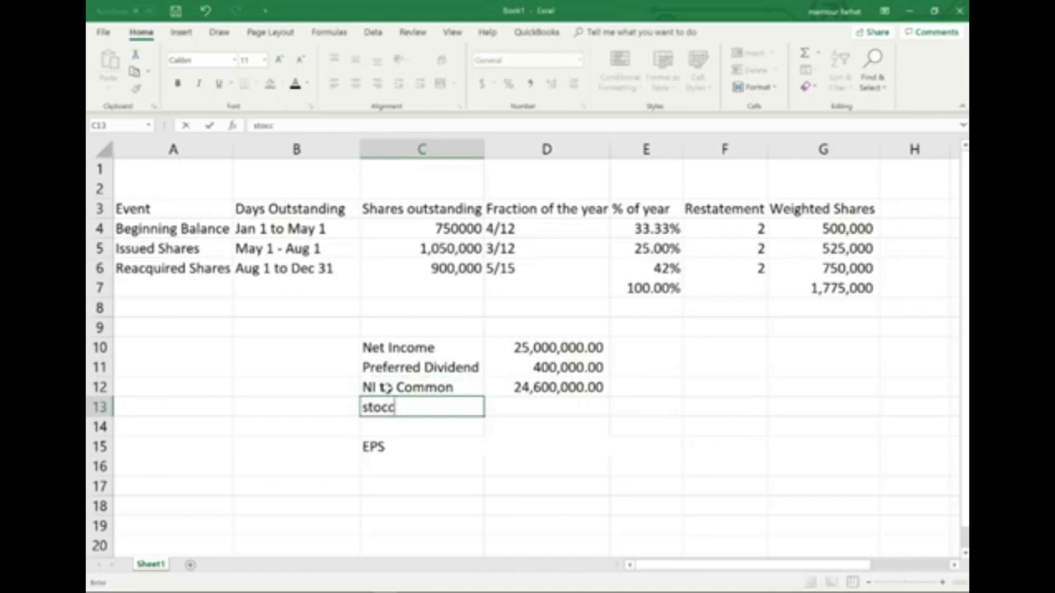
{"action": "type", "text": " h"}
{"action": "key", "text": "BackSpace"}
{"action": "key", "text": "BackSpace"}
{"action": "type", "text": "holders"}
{"action": "key", "text": "Return"}
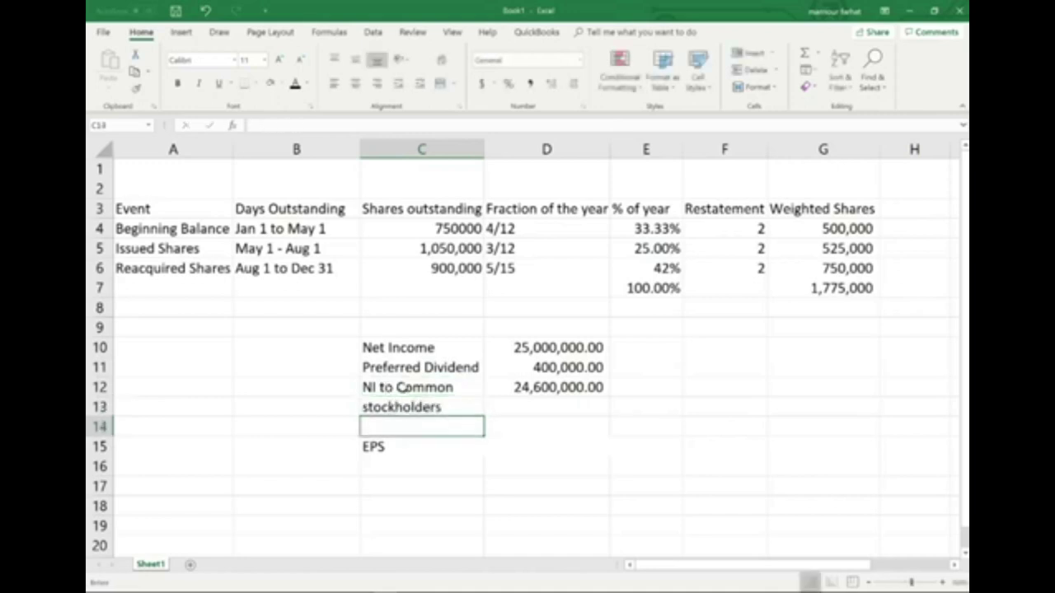
Recheck the net income, preferred dividend and net income to common figures
{"action": "left_click", "coordinate": [538, 350]}
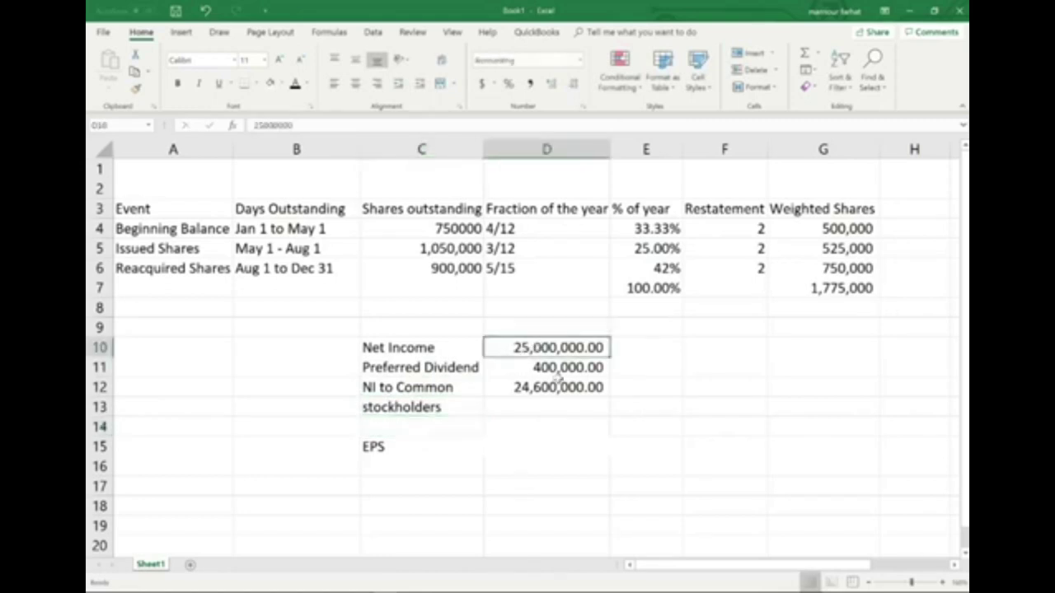
{"action": "left_click", "coordinate": [559, 368]}
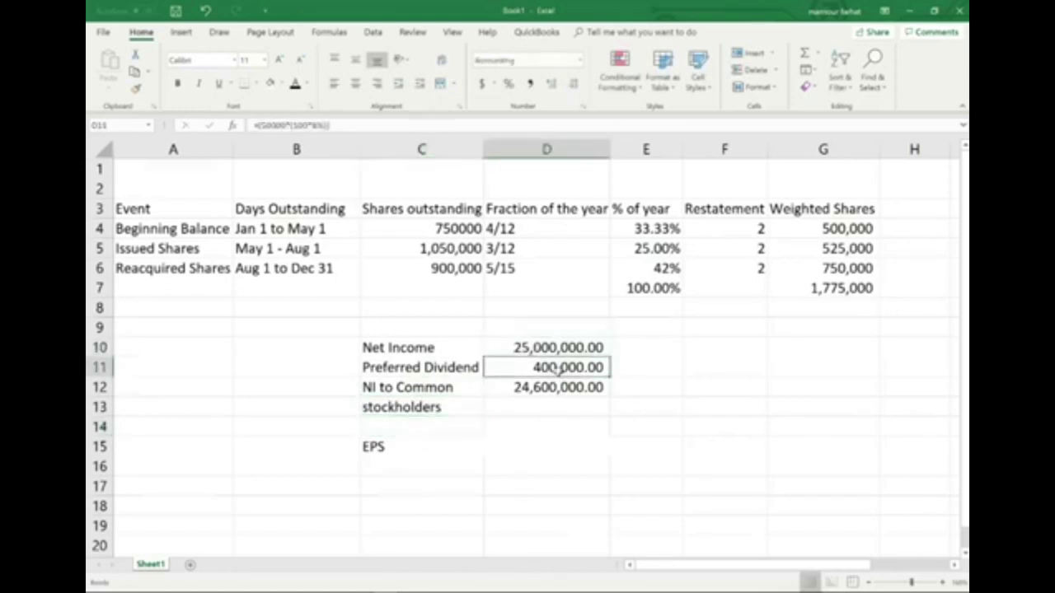
{"action": "left_click", "coordinate": [558, 392]}
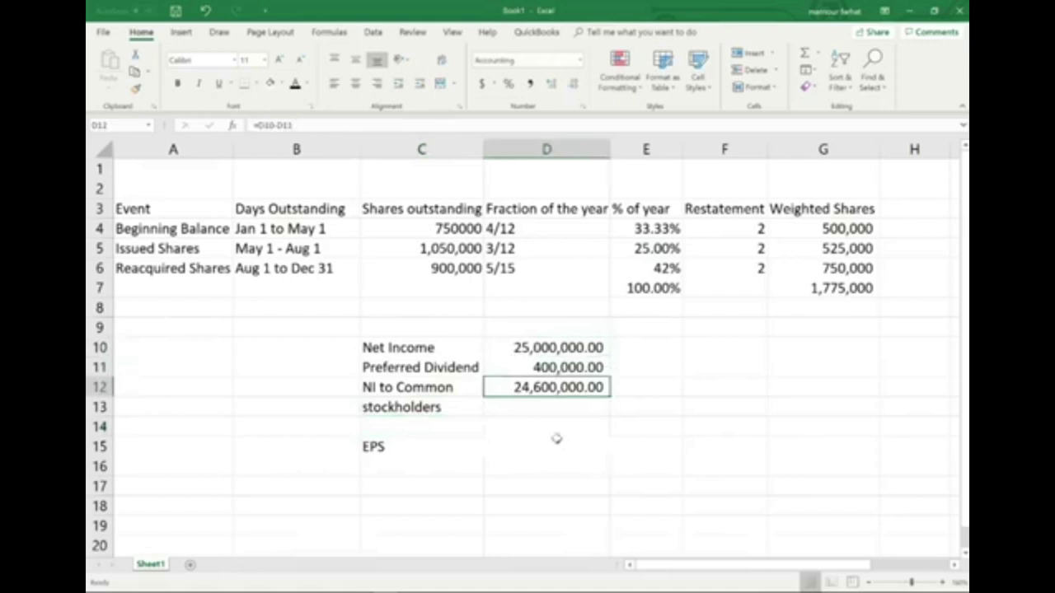
{"action": "left_click", "coordinate": [559, 445]}
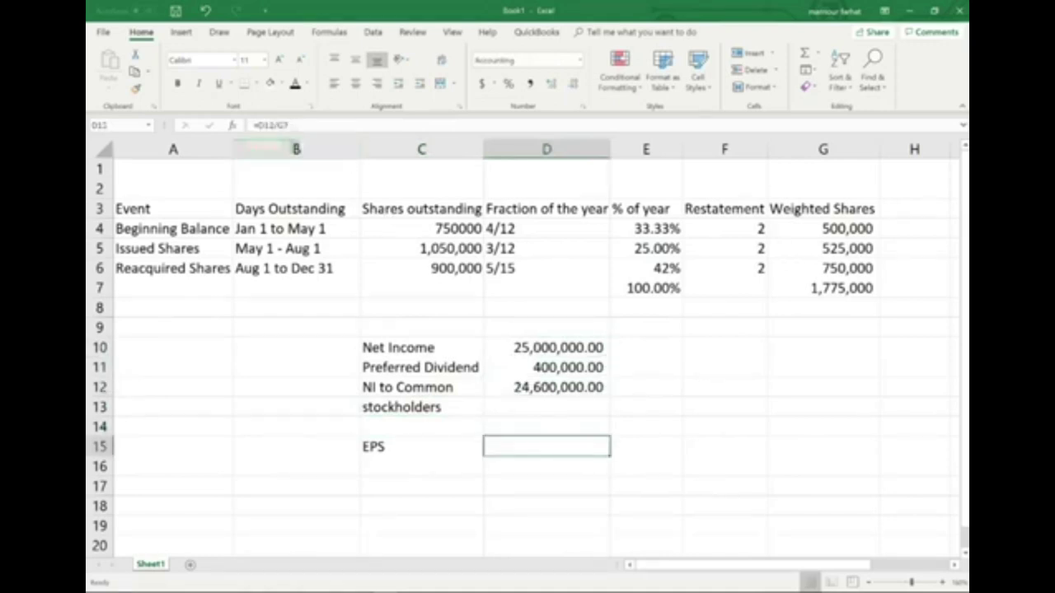
Enter =D12/G7 in D15 to calculate EPS of 13.86
{"action": "type", "text": "=D12/G7"}
{"action": "key", "text": "ctrl+Return"}
{"action": "double_click", "coordinate": [583, 447]}
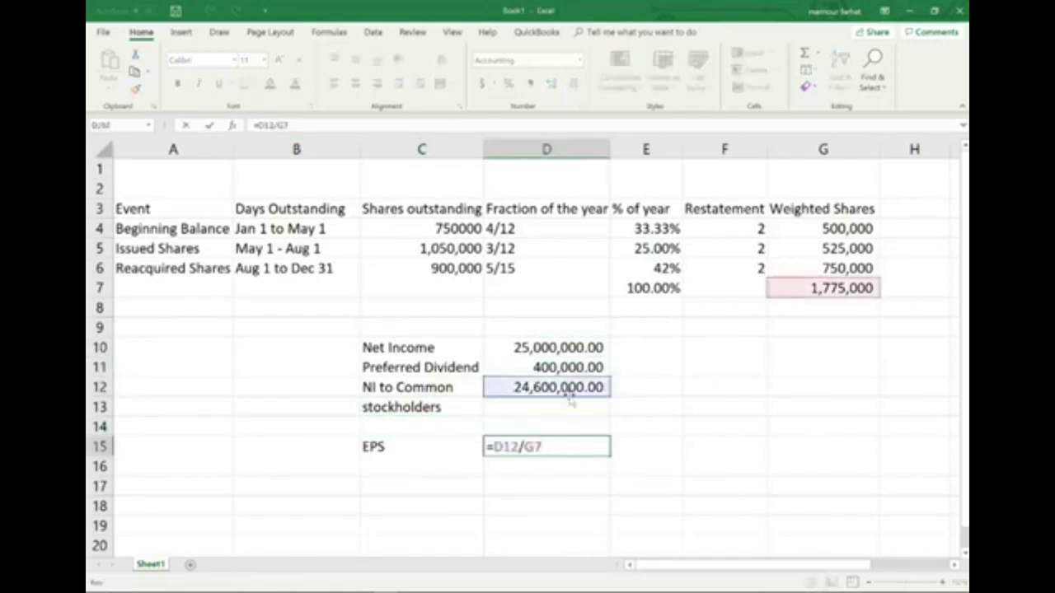
{"action": "key", "text": "Escape"}
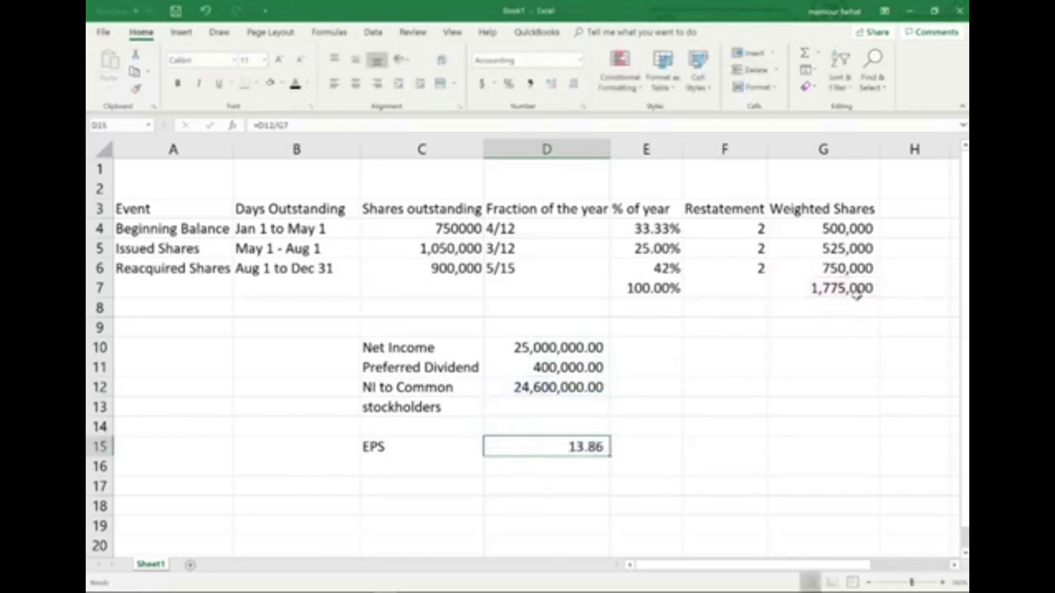
Fill the 1,775,000 weighted shares total in G7 with yellow
{"action": "left_click", "coordinate": [857, 290]}
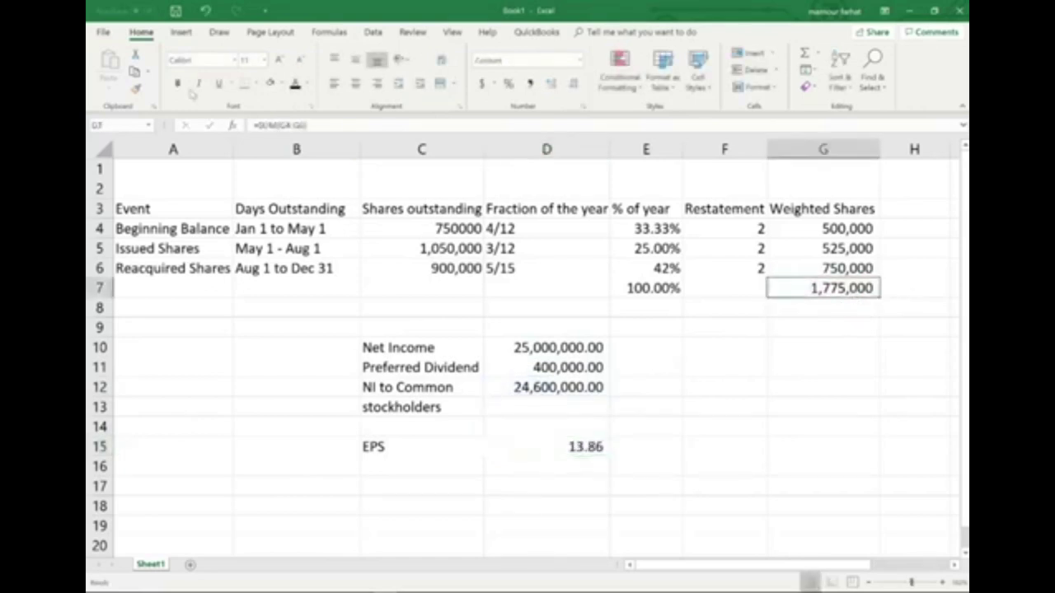
{"action": "left_click", "coordinate": [278, 83]}
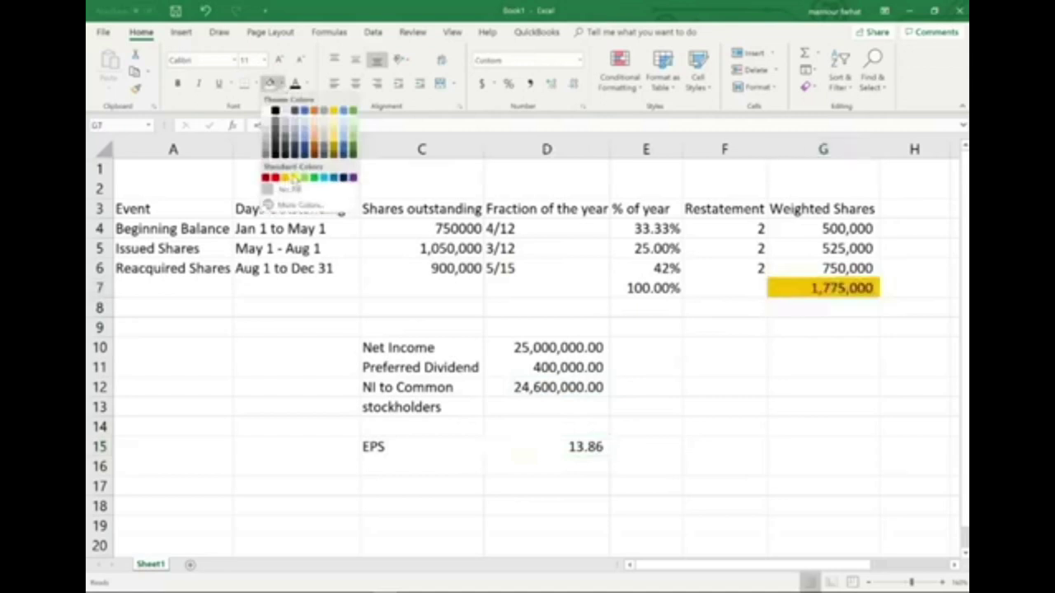
{"action": "left_click", "coordinate": [286, 177]}
{"action": "left_click", "coordinate": [801, 332]}
{"action": "left_click", "coordinate": [579, 447]}
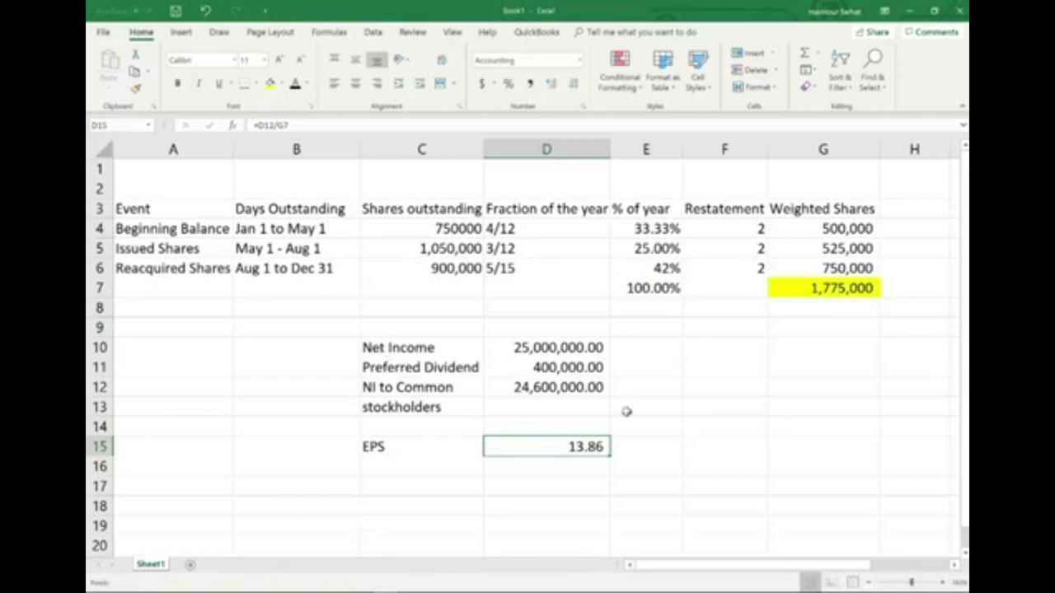
Review the 1,775,000 total, net income and 13.86 EPS, then switch to the Earnings per share example presentation
{"action": "left_click", "coordinate": [861, 288]}
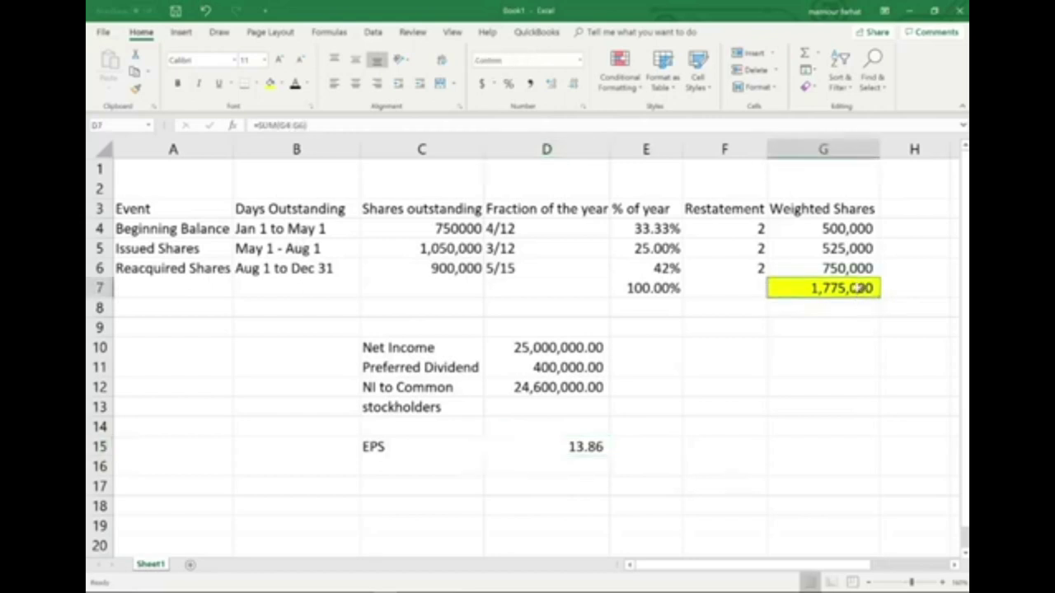
{"action": "left_click", "coordinate": [548, 351]}
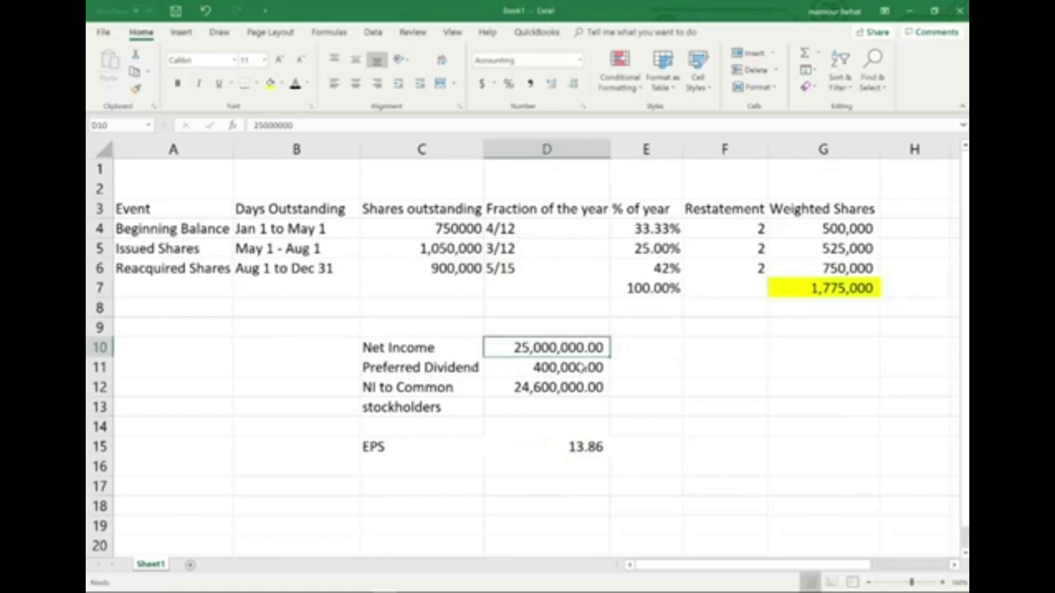
{"action": "left_click", "coordinate": [585, 447]}
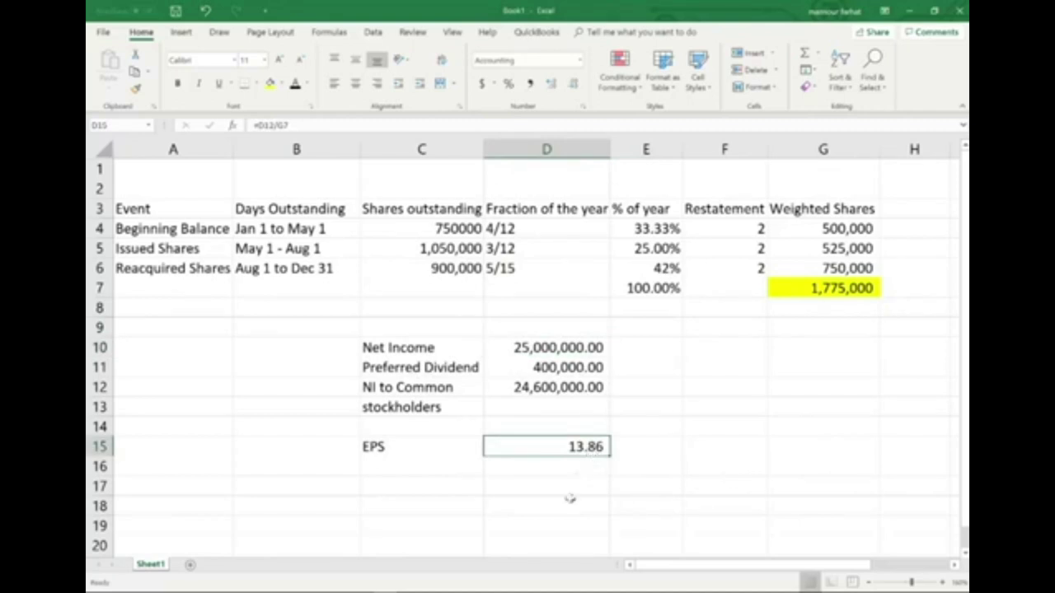
{"action": "left_click", "coordinate": [337, 584]}
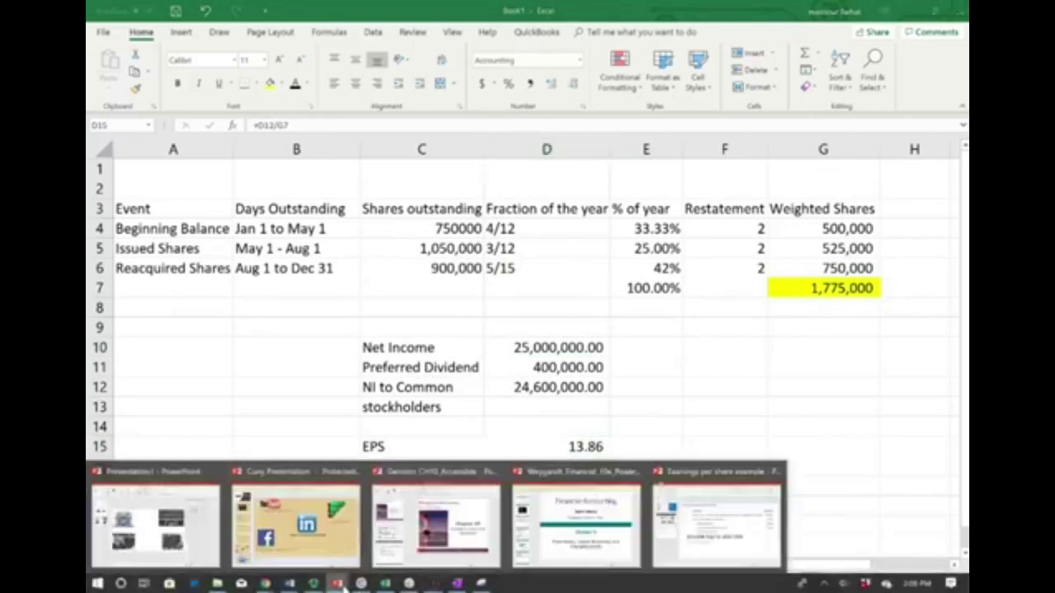
{"action": "left_click", "coordinate": [717, 535]}
Jump to slide 1, the deck's title slide
{"action": "key", "text": "Home"}
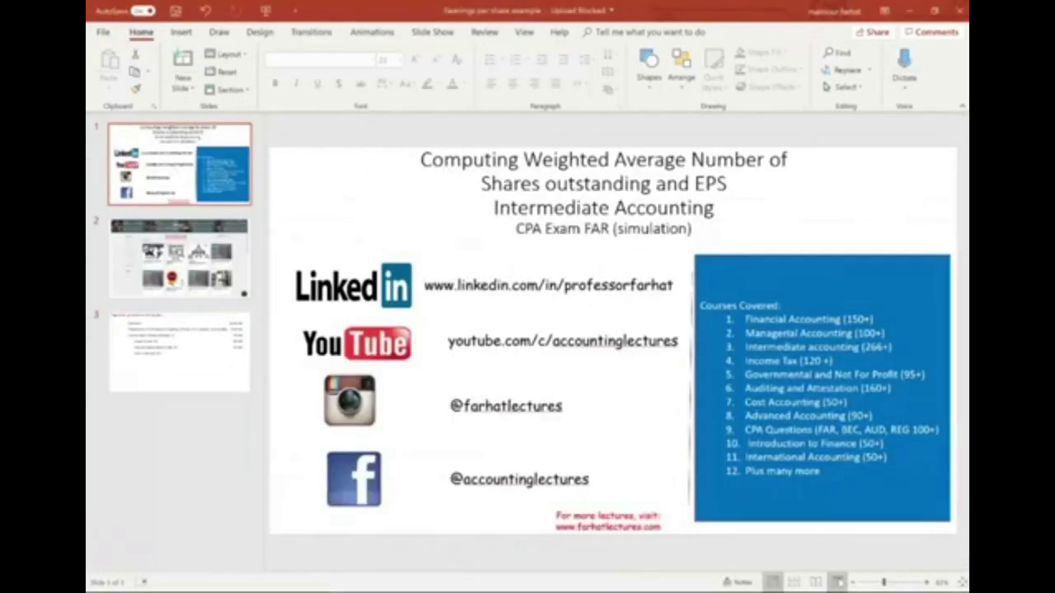